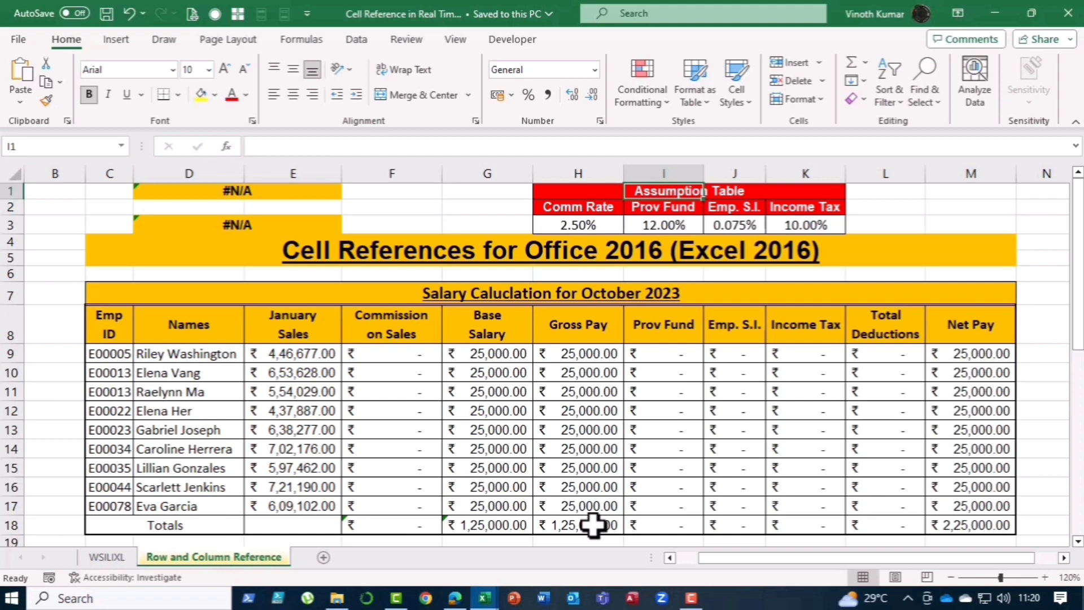
Step: Fill the Commission on Sales cells F9:F17 with the formula =E9*$H$3, locking the commission rate reference
{"action": "left_click_drag", "start_coordinate": [407, 356], "coordinate": [407, 507]}
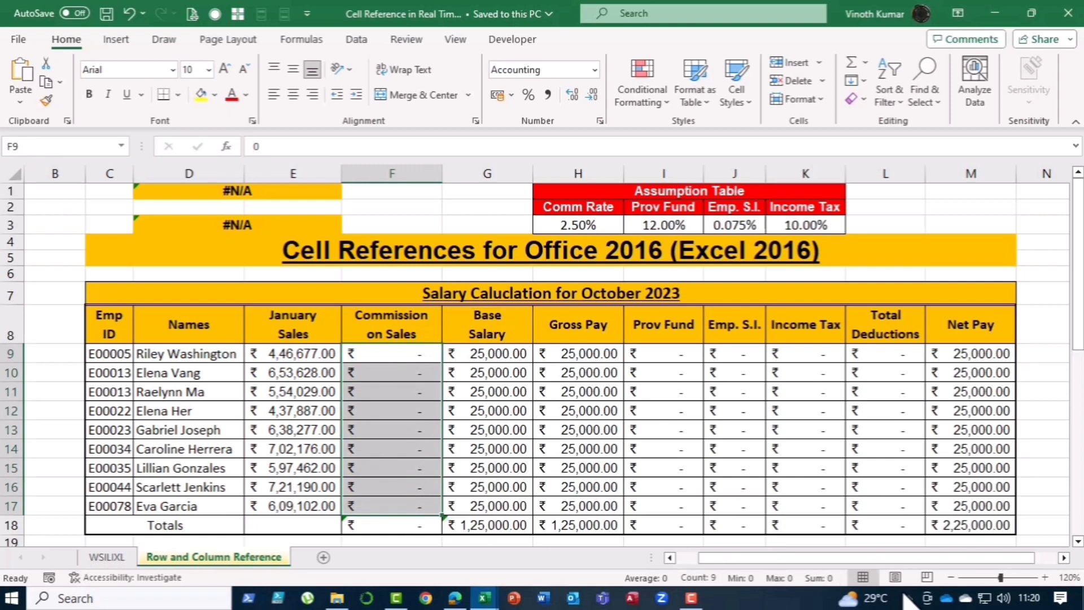
{"action": "type", "text": "="}
{"action": "key", "text": "Left"}
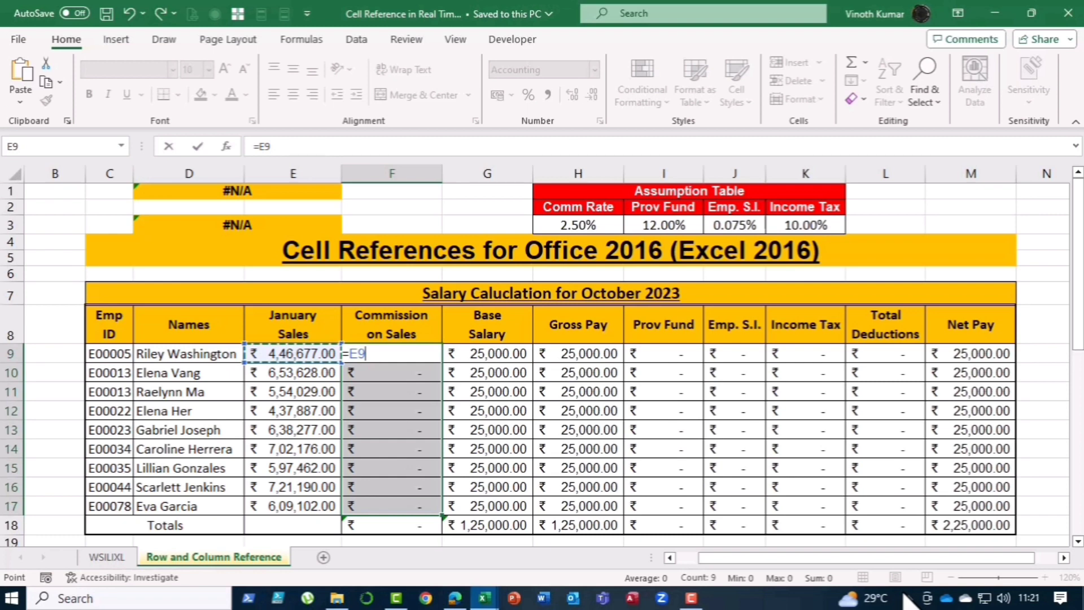
{"action": "type", "text": "*"}
{"action": "key", "text": "Up"}
{"action": "key", "text": "Up"}
{"action": "key", "text": "Up"}
{"action": "key", "text": "Up"}
{"action": "key", "text": "Up"}
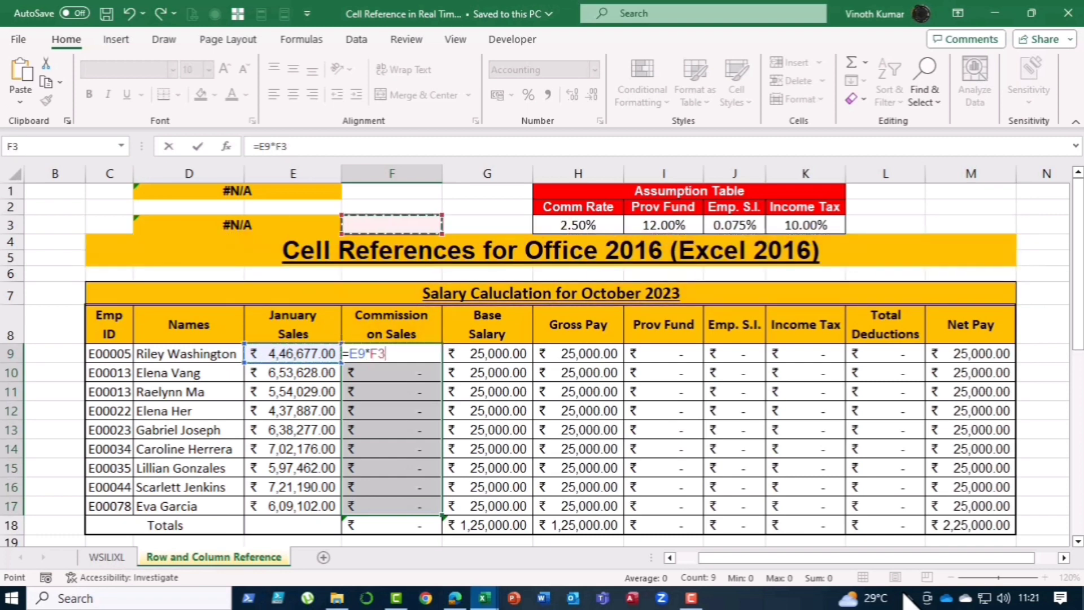
{"action": "key", "text": "Right"}
{"action": "key", "text": "Right"}
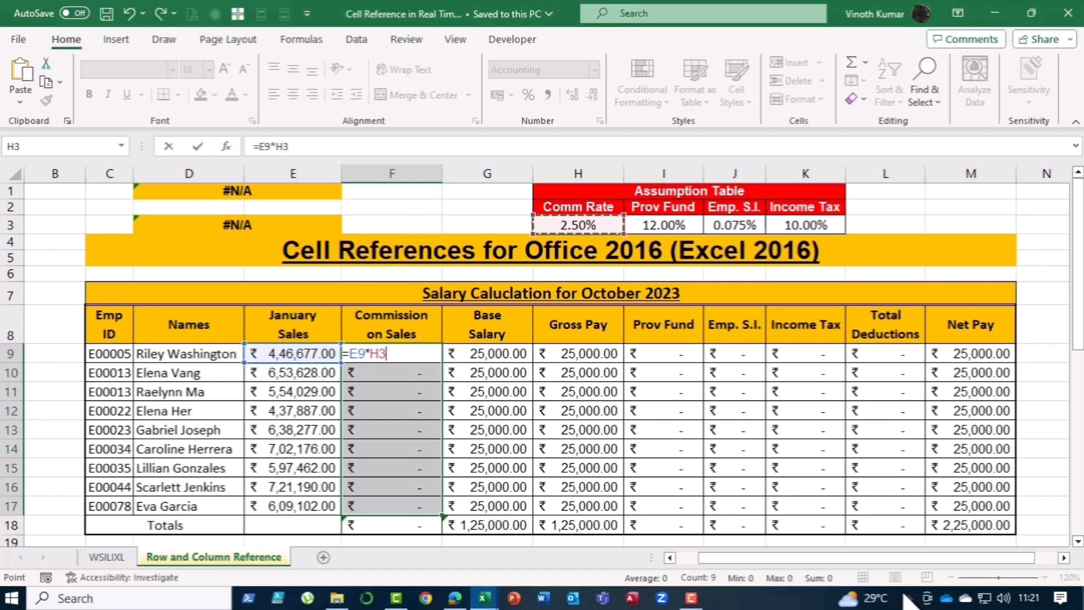
{"action": "key", "text": "F4"}
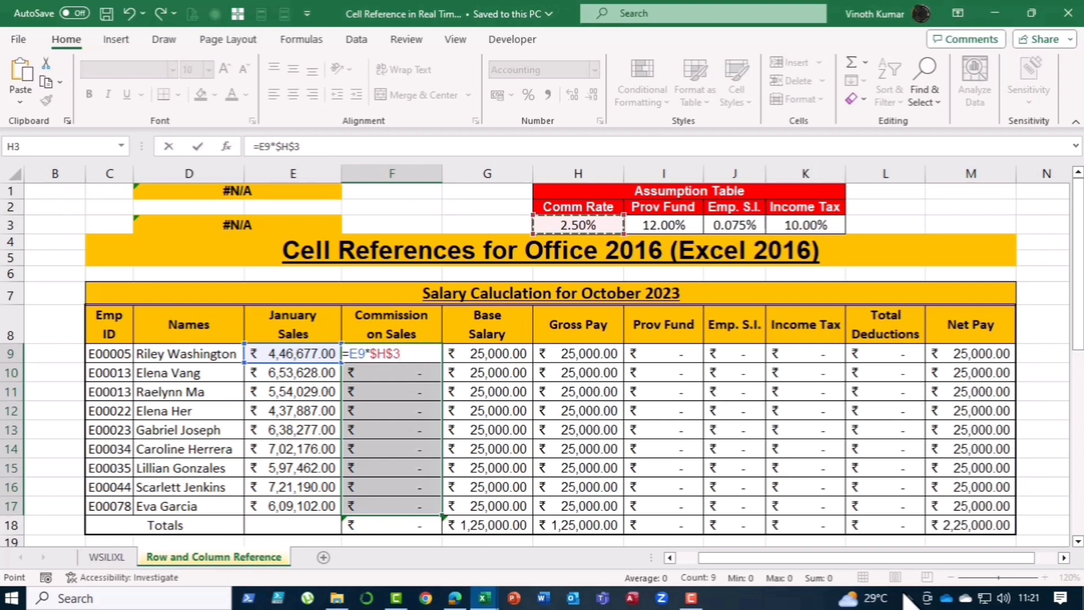
{"action": "key", "text": "ctrl+Return"}
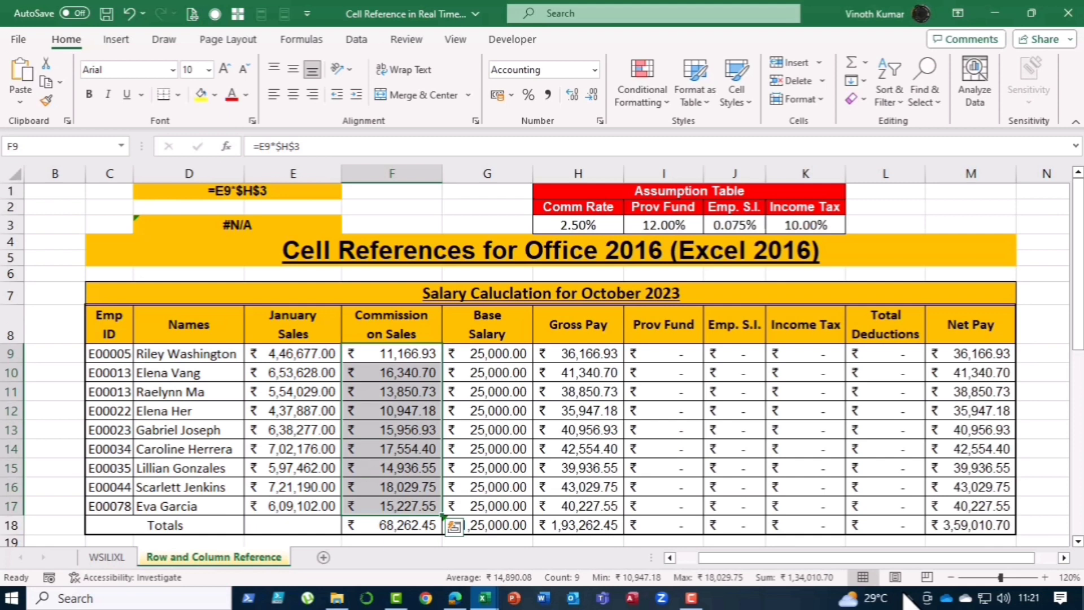
Step: Wrap the commission formula in ROUNDUP to the nearest ten: =ROUNDUP(E9*$H$3,-1) across F9:F17
{"action": "key", "text": "F2"}
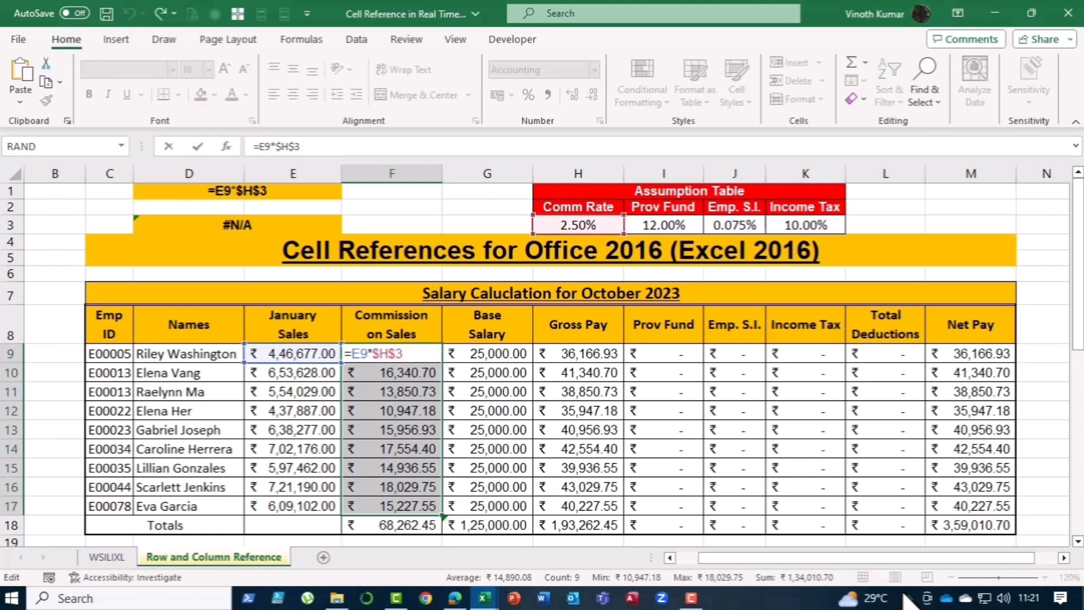
{"action": "type", "text": "roun"}
{"action": "key", "text": "Down"}
{"action": "key", "text": "Down"}
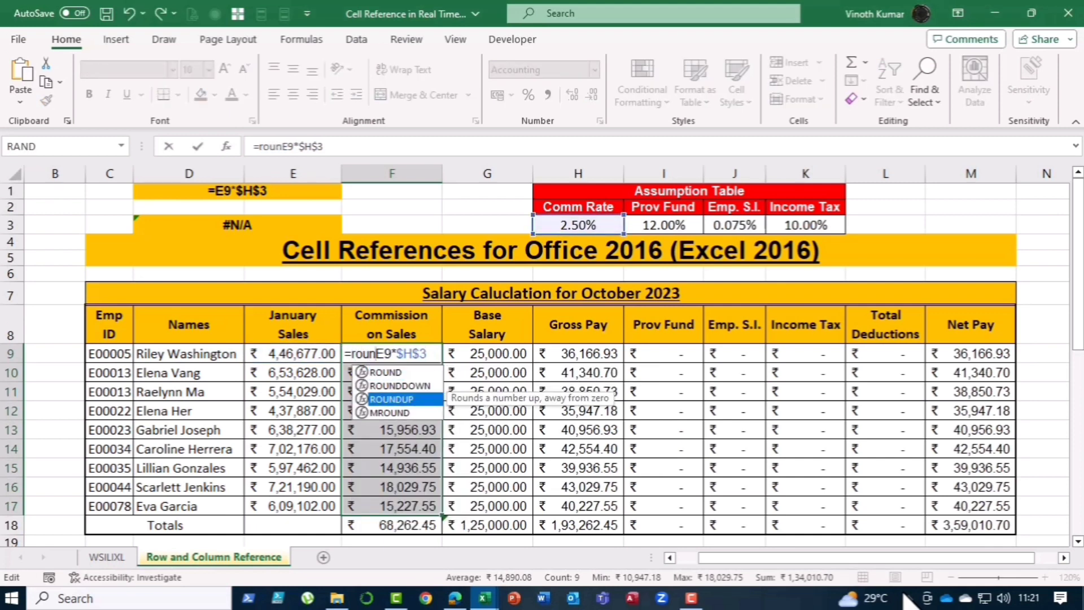
{"action": "key", "text": "Tab"}
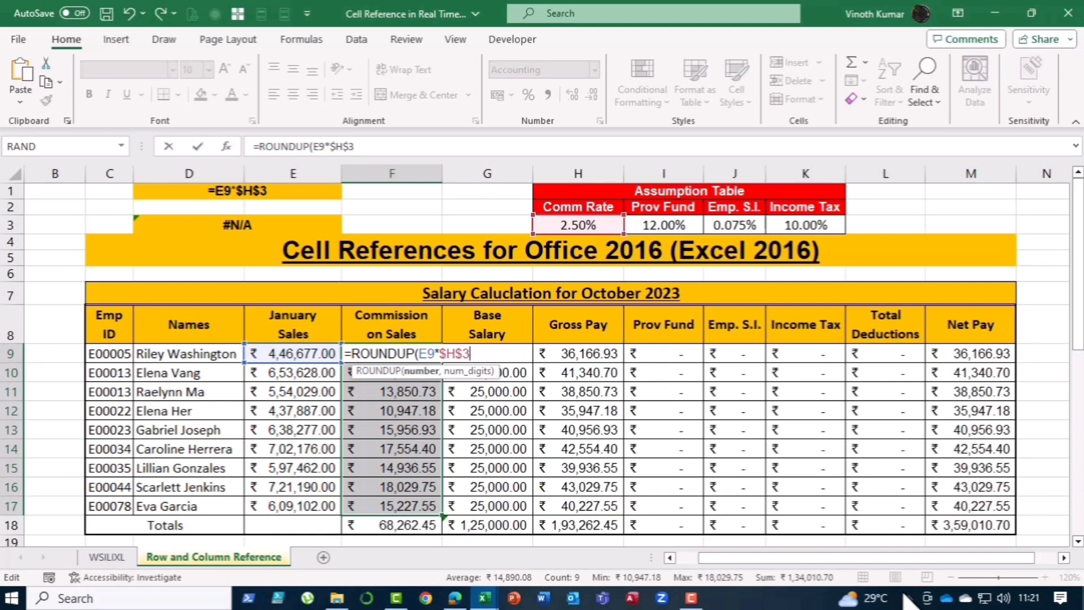
{"action": "type", "text": ",-1)"}
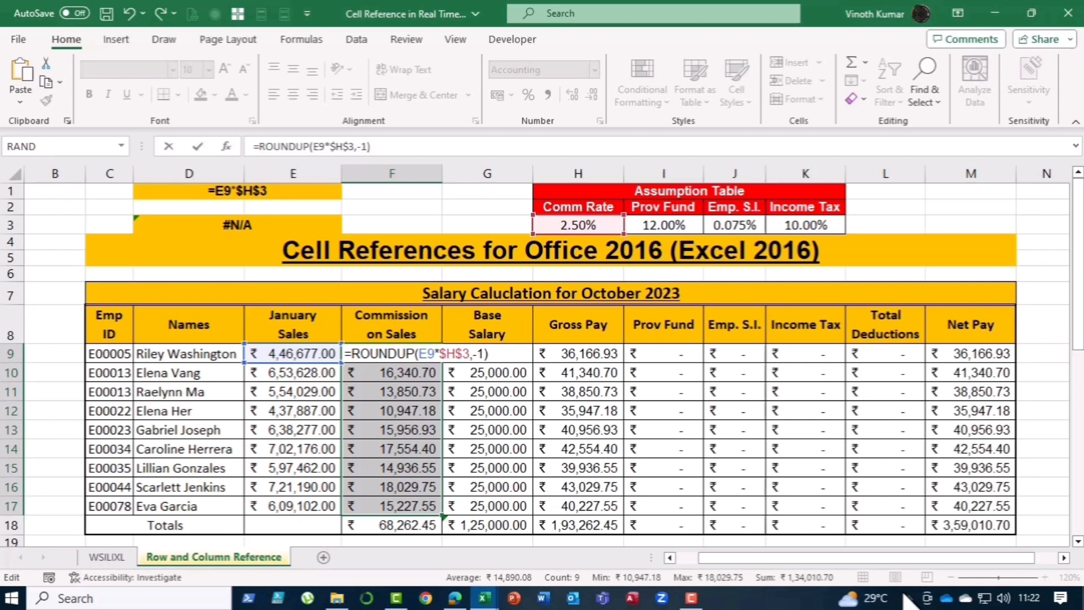
{"action": "key", "text": "ctrl+Return"}
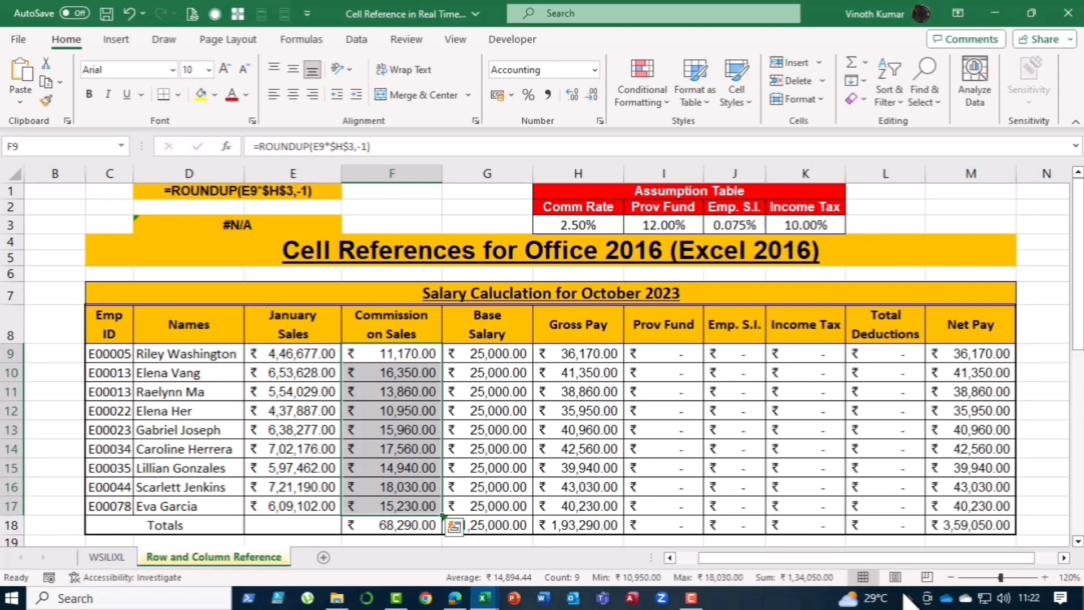
Step: Fill the Prov Fund, Emp. S.I. and Income Tax cells I9:K17 with the mixed-reference formula =$H9*I$3
{"action": "key", "text": "Right"}
{"action": "key", "text": "Left"}
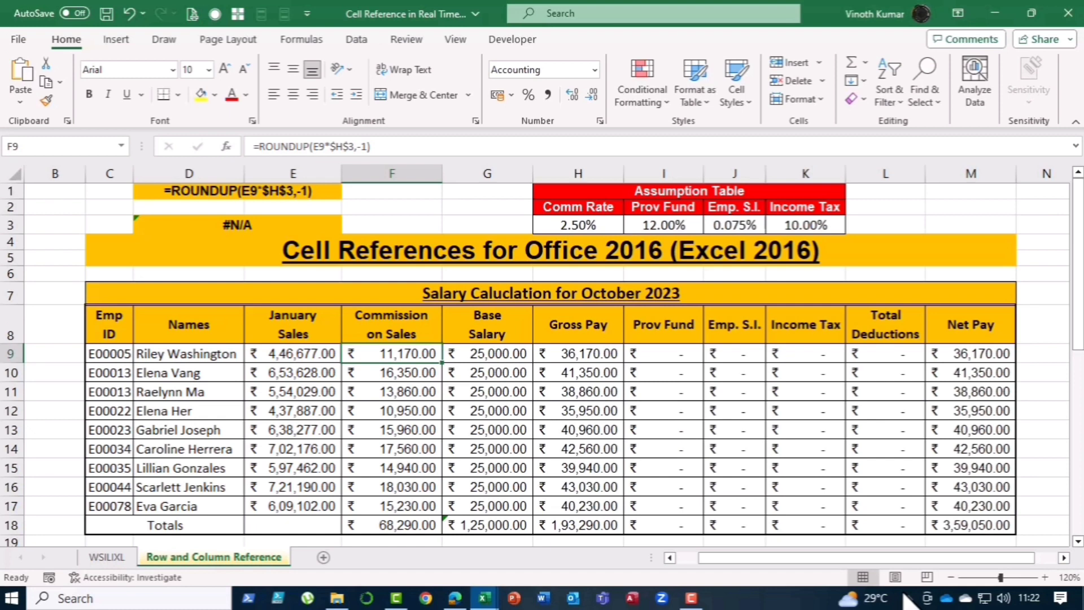
{"action": "key", "text": "Right"}
{"action": "key", "text": "Right"}
{"action": "key", "text": "Right"}
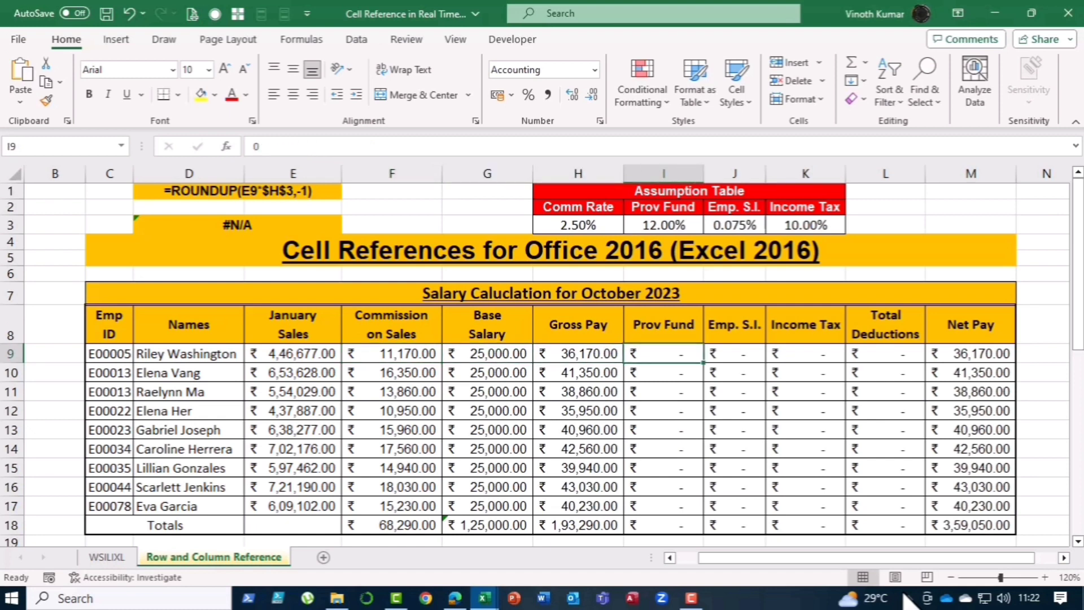
{"action": "key", "text": "shift+Down"}
{"action": "key", "text": "shift+Down"}
{"action": "key", "text": "shift+Down"}
{"action": "key", "text": "shift+Down"}
{"action": "key", "text": "shift+Down"}
{"action": "key", "text": "shift+Down"}
{"action": "key", "text": "shift+Down"}
{"action": "key", "text": "shift+Down"}
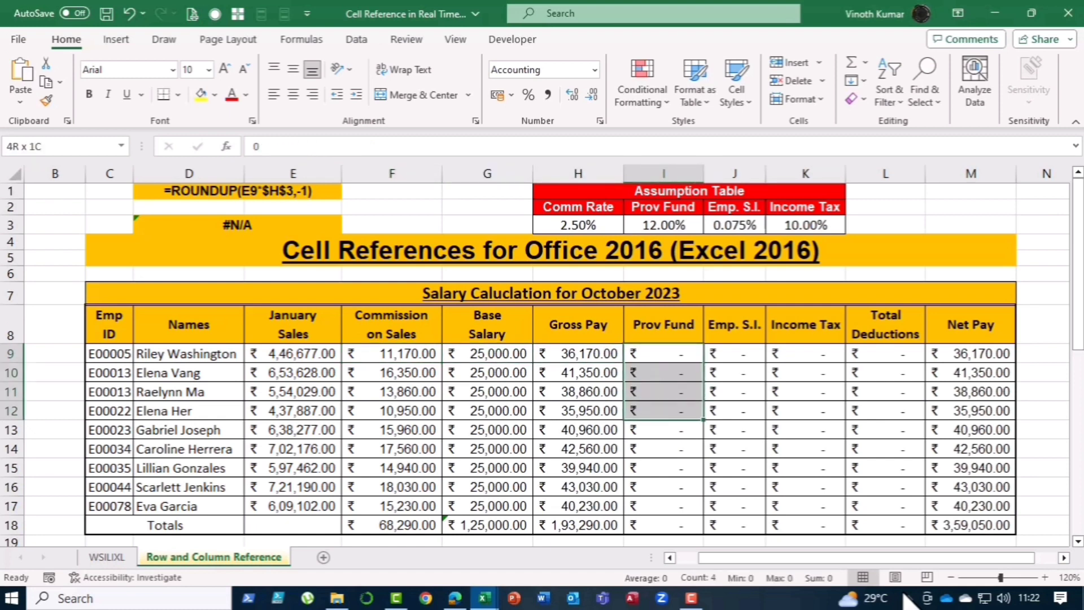
{"action": "key", "text": "shift+Right"}
{"action": "key", "text": "shift+Right"}
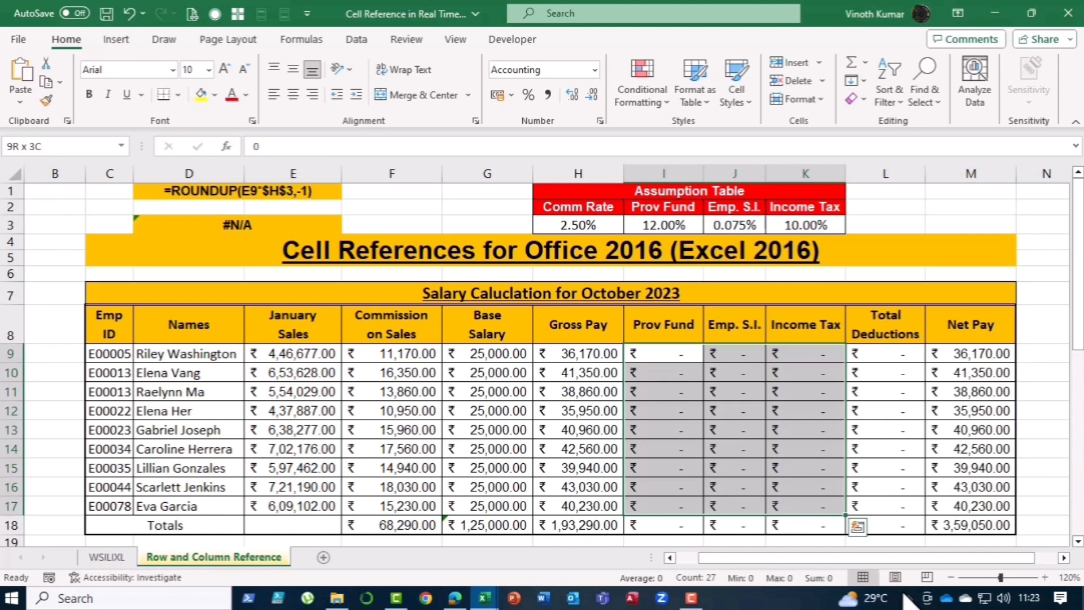
{"action": "type", "text": "="}
{"action": "key", "text": "Left"}
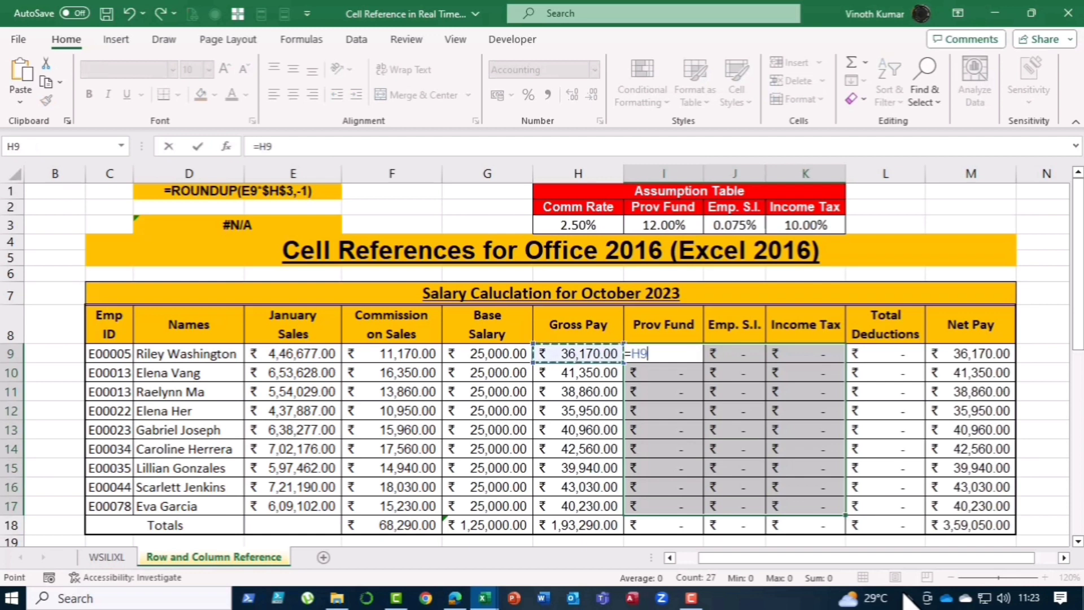
{"action": "key", "text": "F4"}
{"action": "key", "text": "F4"}
{"action": "key", "text": "F4"}
{"action": "type", "text": "*"}
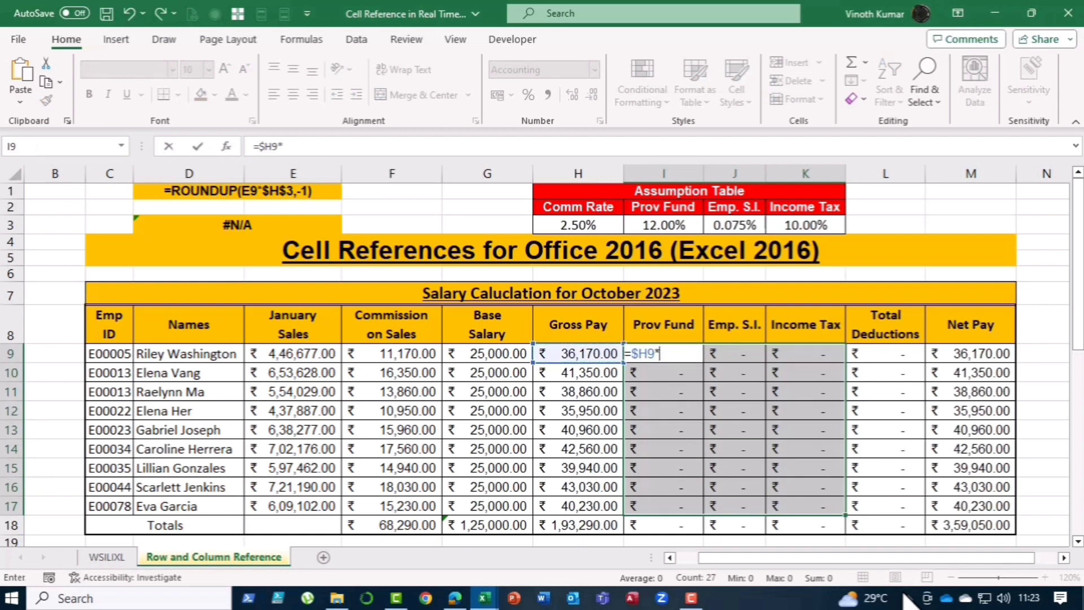
{"action": "key", "text": "Up"}
{"action": "key", "text": "Up"}
{"action": "key", "text": "Up"}
{"action": "key", "text": "Up"}
{"action": "key", "text": "Up"}
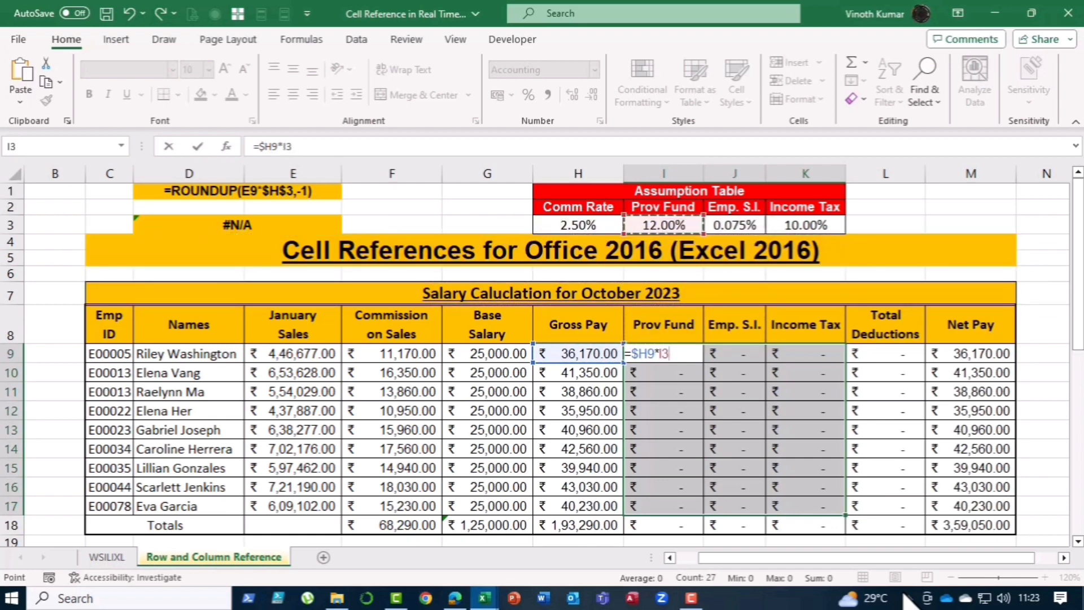
{"action": "key", "text": "F4"}
{"action": "key", "text": "F4"}
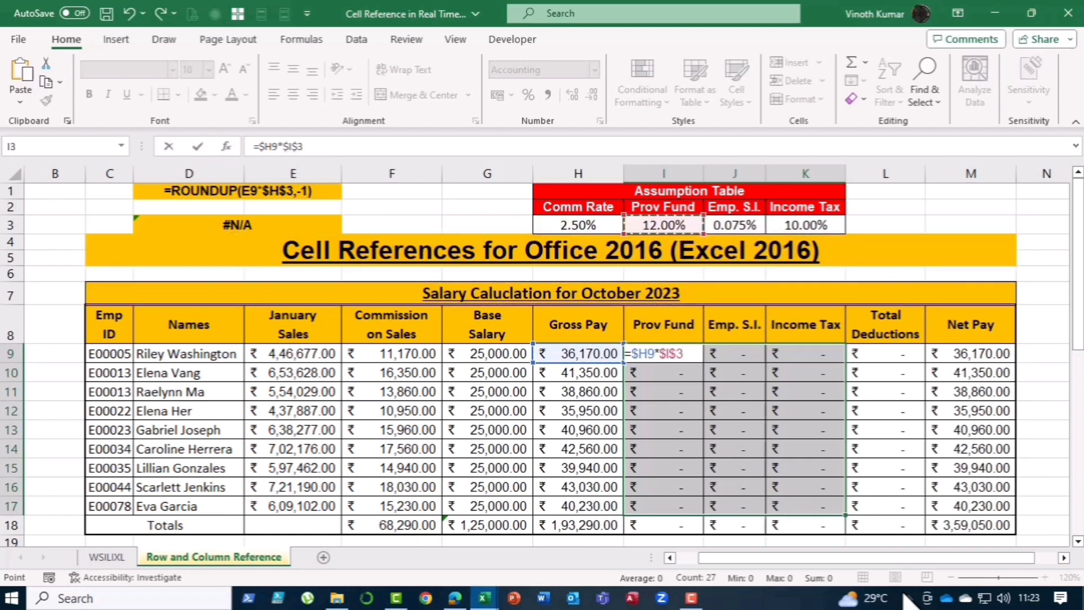
{"action": "key", "text": "ctrl+Return"}
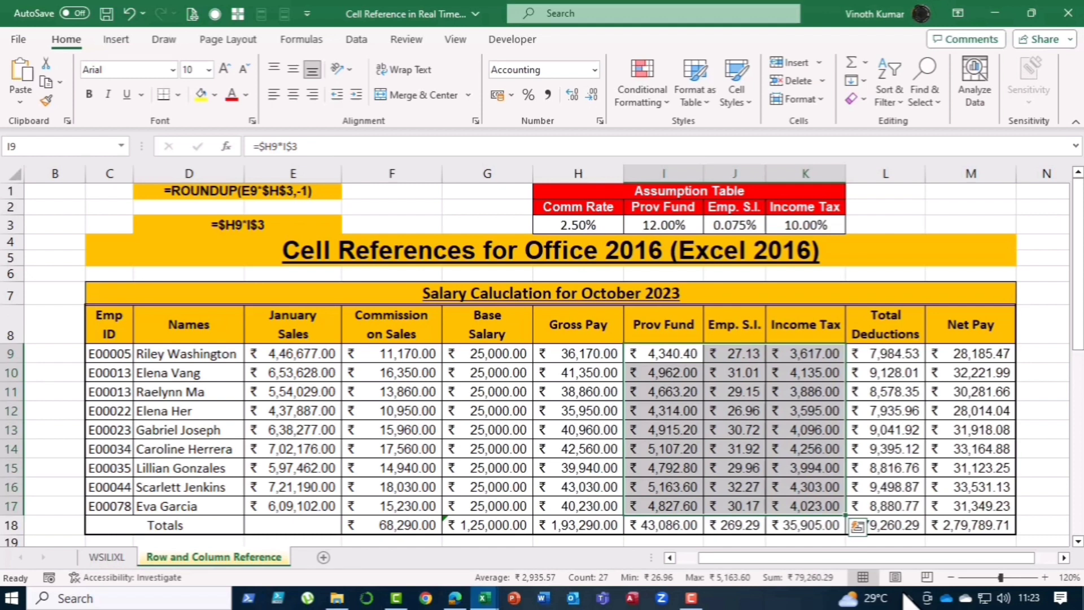
Step: Wrap the deductions formula in ROUND as =ROUND($H9*I$3,) across I9:K17
{"action": "key", "text": "F2"}
{"action": "type", "text": "round"}
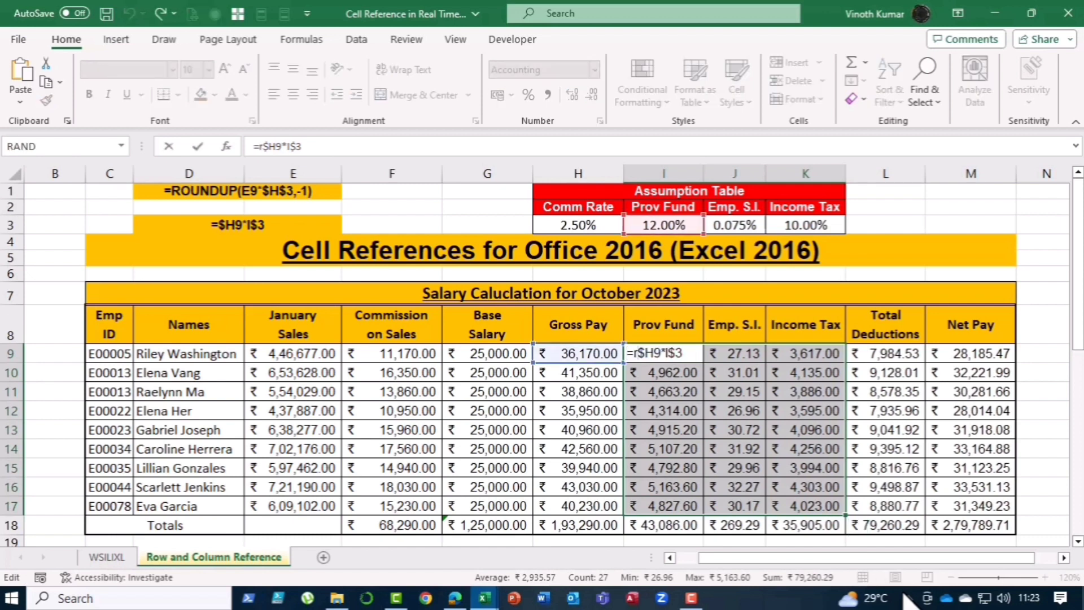
{"action": "key", "text": "Tab"}
{"action": "key", "text": "End"}
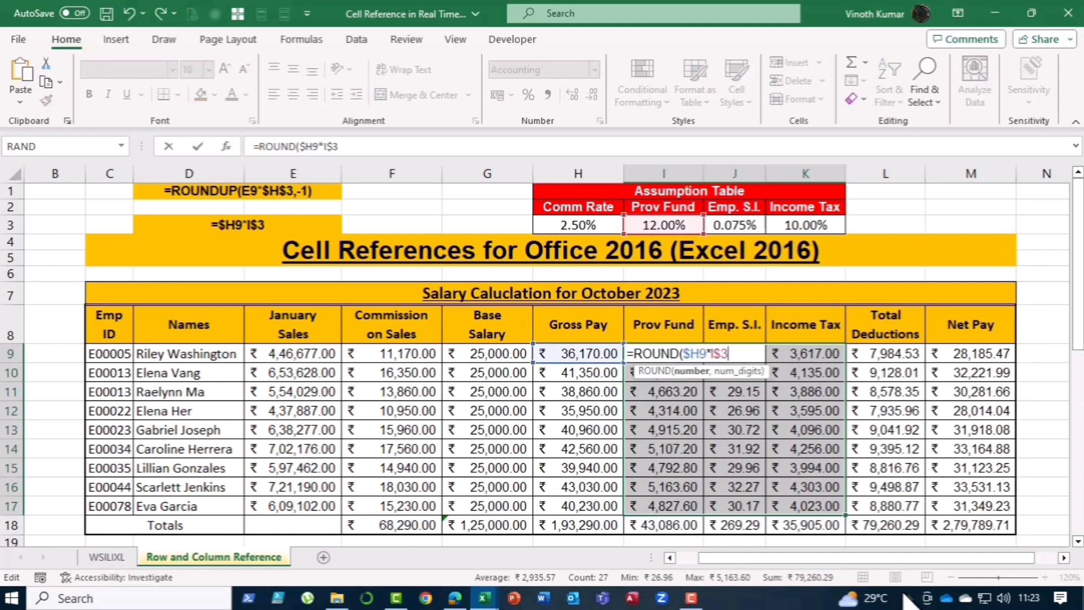
{"action": "type", "text": ",)"}
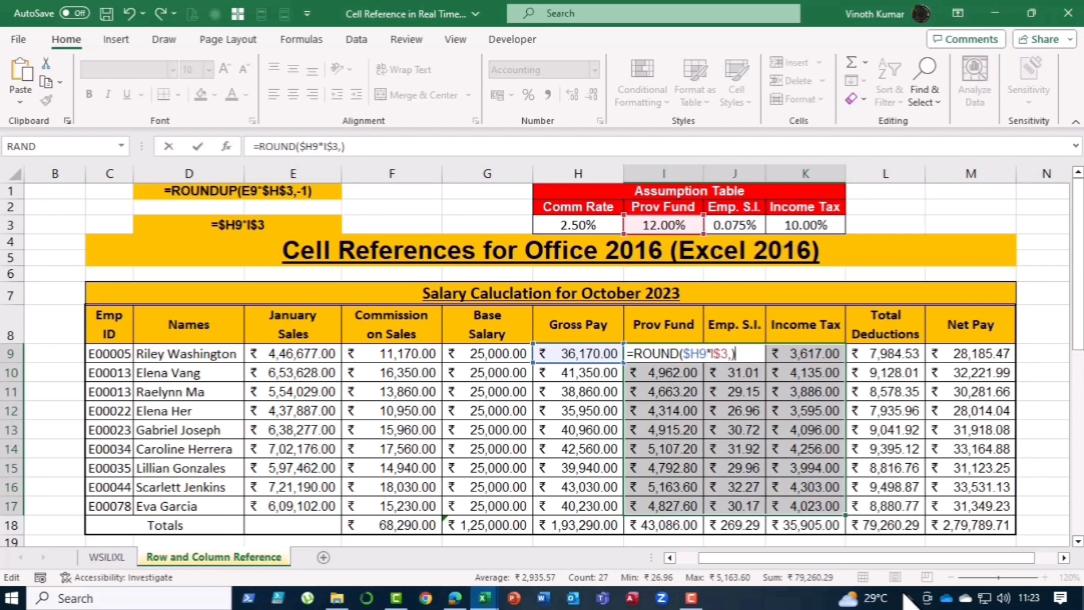
{"action": "key", "text": "ctrl+Return"}
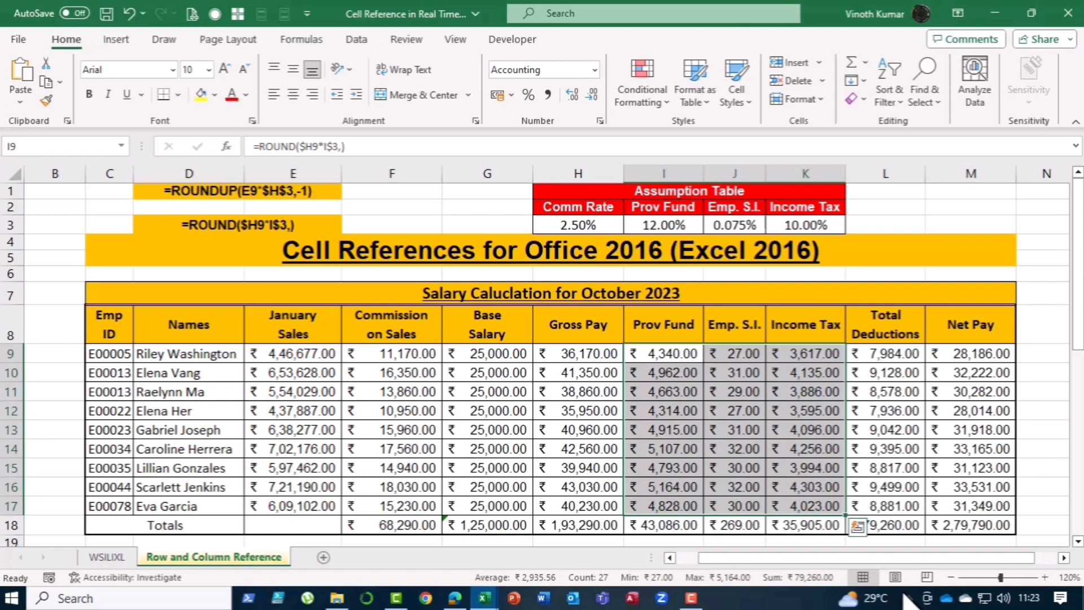
Step: Inspect the formula text shown in cells D1 and D3
{"action": "left_click", "coordinate": [209, 193]}
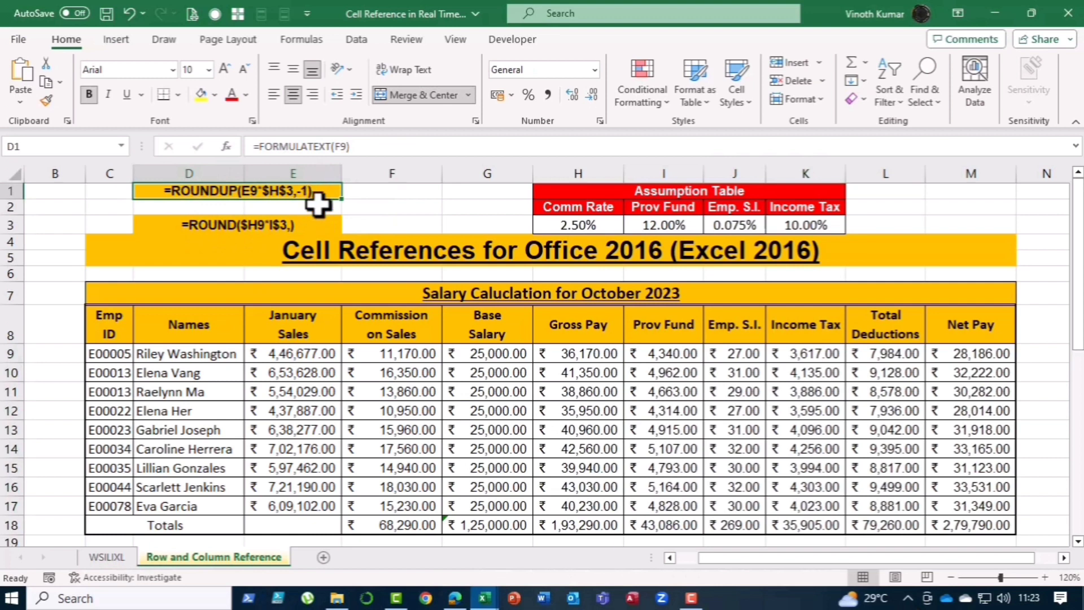
{"action": "left_click", "coordinate": [267, 223]}
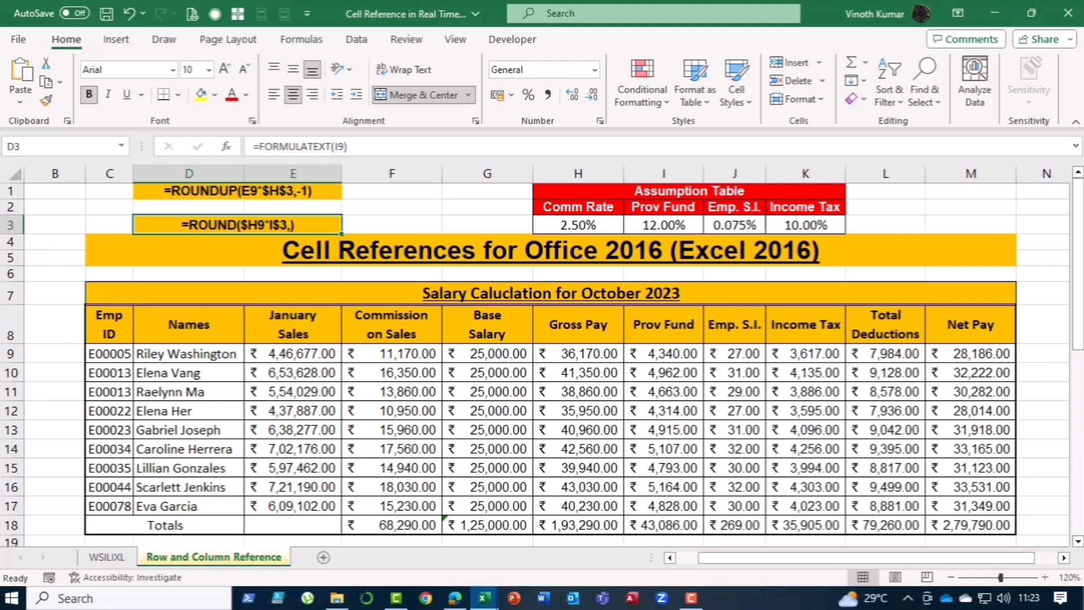
Step: Switch to the browser, scroll through the MS Office AI workshop page, and minimize it
{"action": "left_click", "coordinate": [455, 599]}
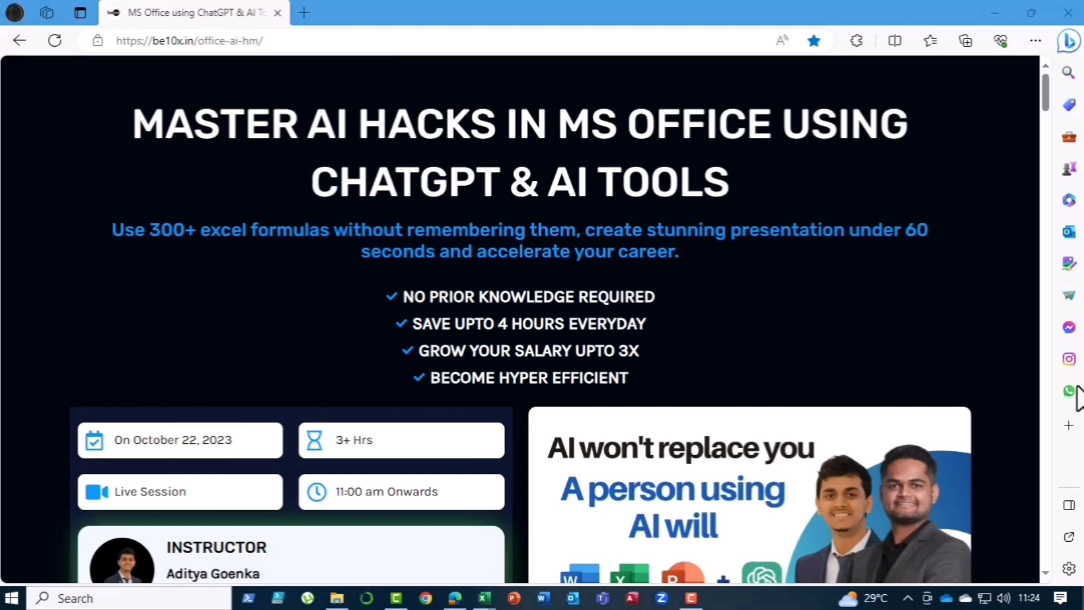
{"action": "scroll", "coordinate": [933, 351], "scroll_direction": "down", "scroll_amount": 15}
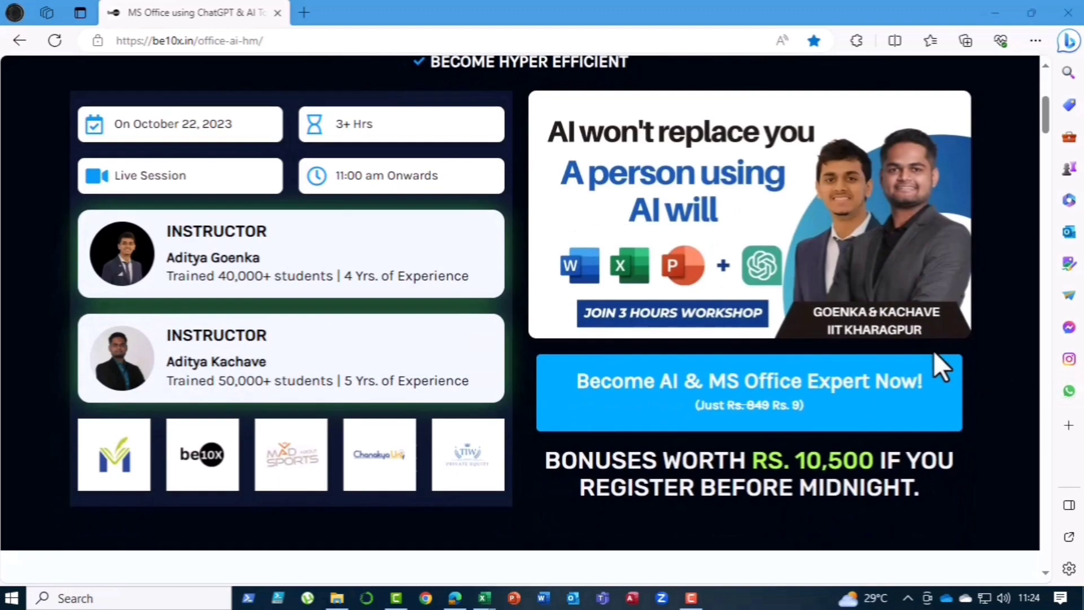
{"action": "scroll", "coordinate": [933, 351], "scroll_direction": "down", "scroll_amount": 20}
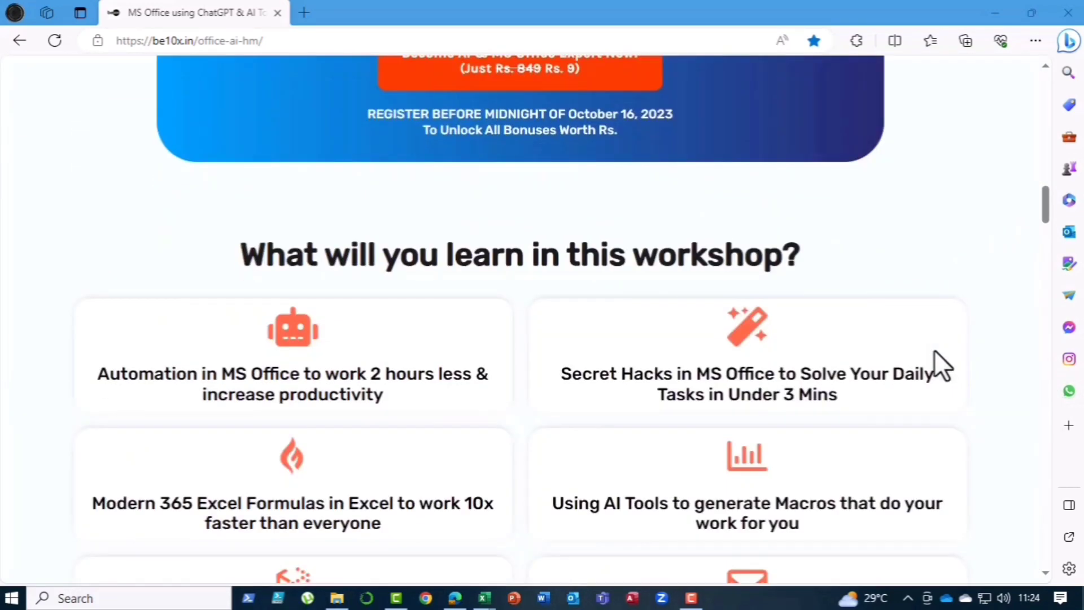
{"action": "scroll", "coordinate": [935, 351], "scroll_direction": "down", "scroll_amount": 15}
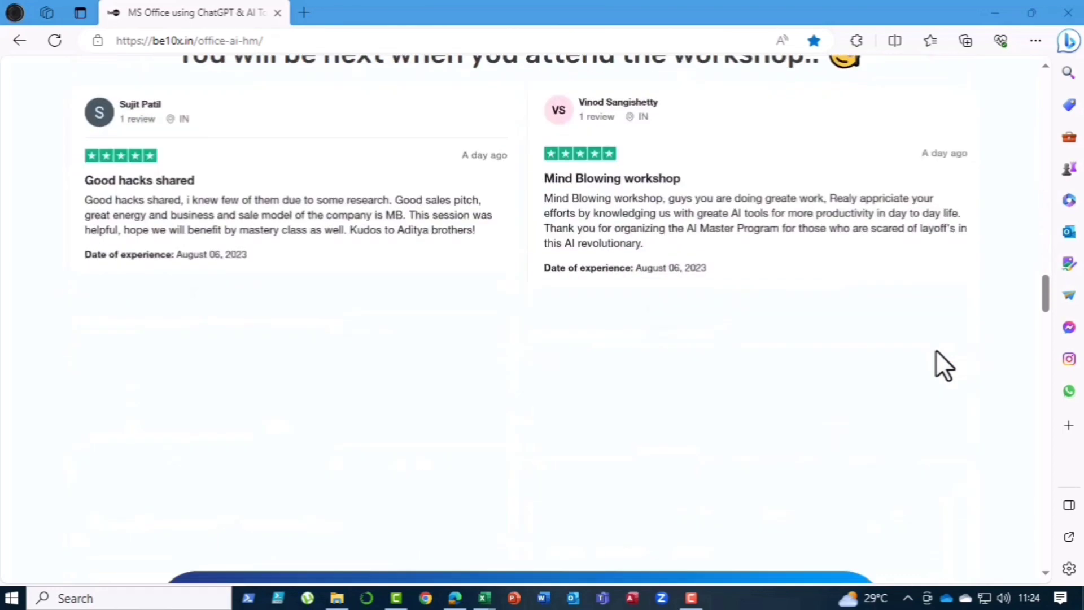
{"action": "scroll", "coordinate": [975, 385], "scroll_direction": "up", "scroll_amount": 10}
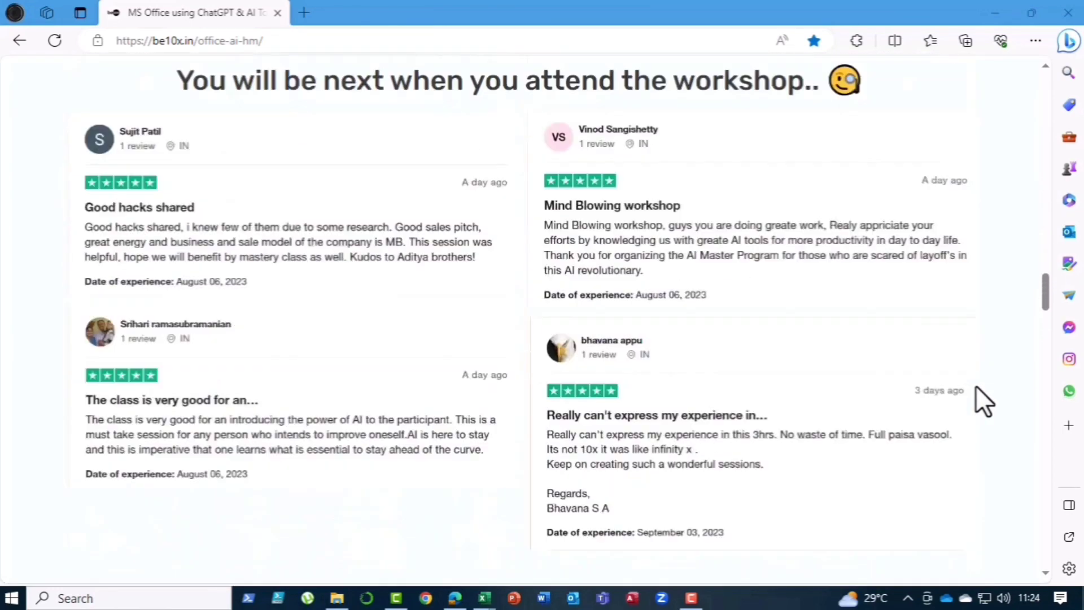
{"action": "scroll", "coordinate": [975, 386], "scroll_direction": "up", "scroll_amount": 3}
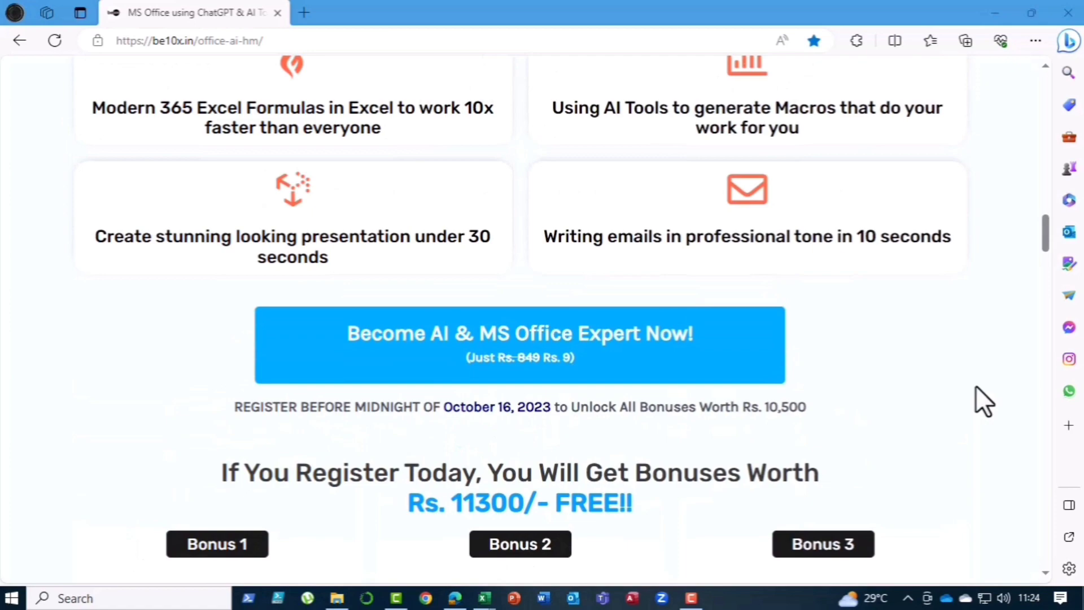
{"action": "scroll", "coordinate": [975, 386], "scroll_direction": "up", "scroll_amount": 15}
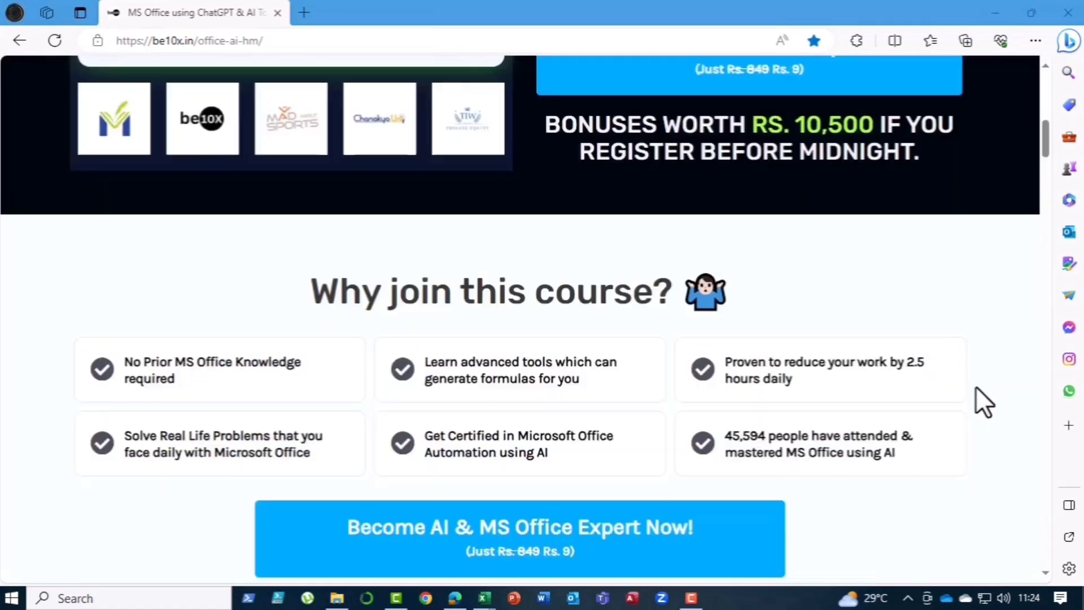
{"action": "scroll", "coordinate": [975, 386], "scroll_direction": "up", "scroll_amount": 15}
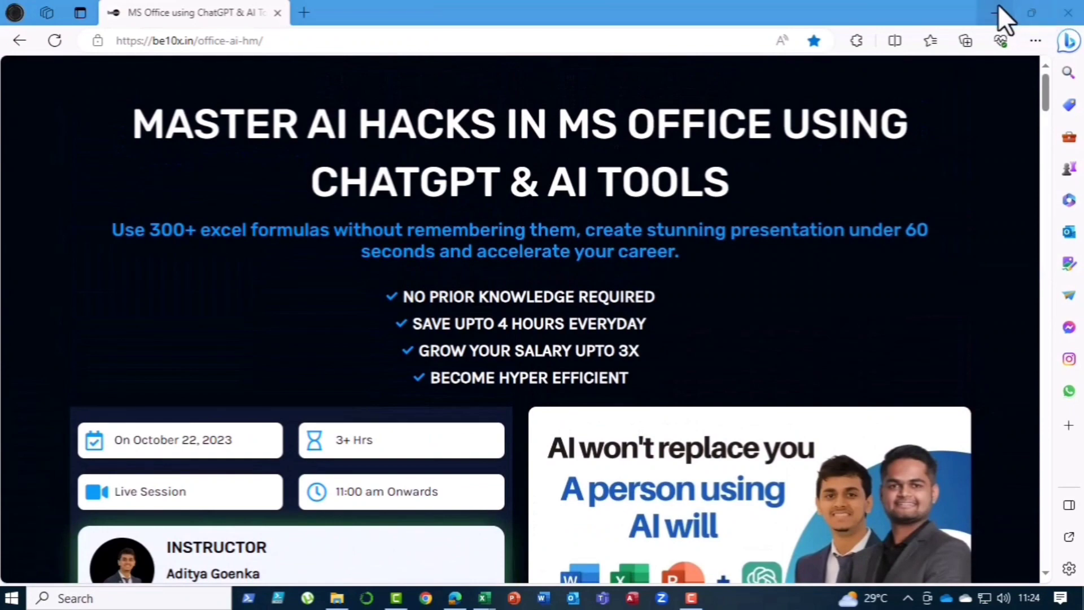
{"action": "left_click", "coordinate": [997, 7]}
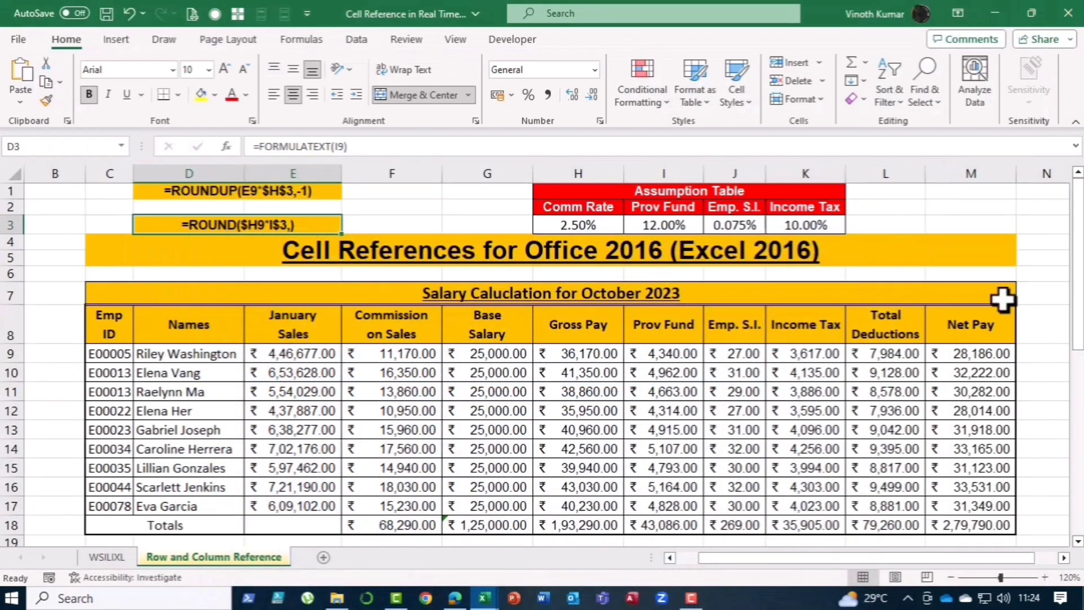
Step: Clear the Commission on Sales cells F30:F38 in the Spill Effect table
{"action": "scroll", "coordinate": [1040, 289], "scroll_direction": "down", "scroll_amount": 5}
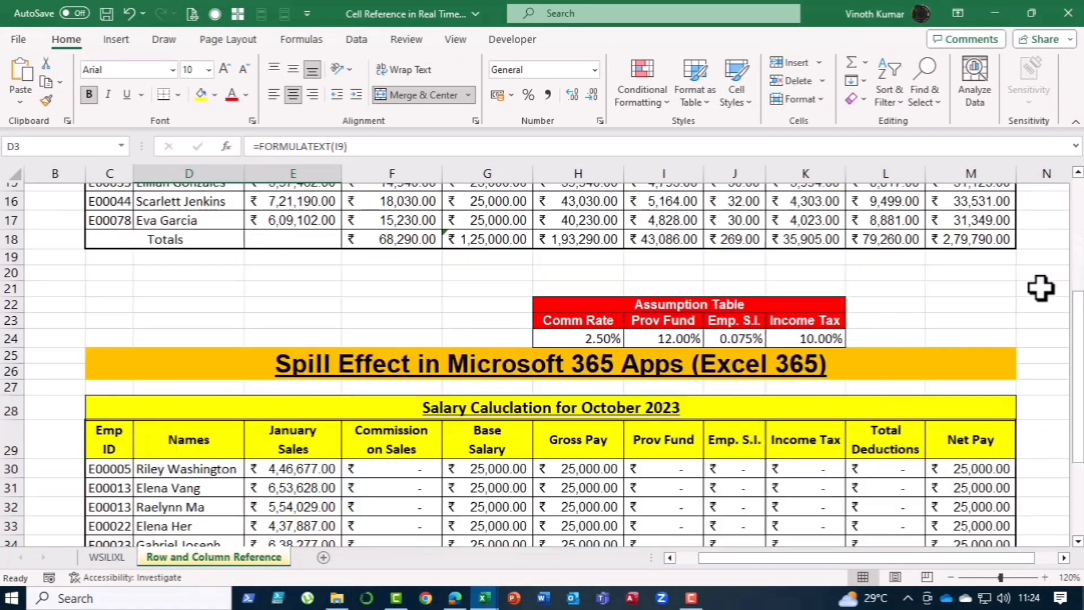
{"action": "scroll", "coordinate": [1040, 289], "scroll_direction": "down", "scroll_amount": 2}
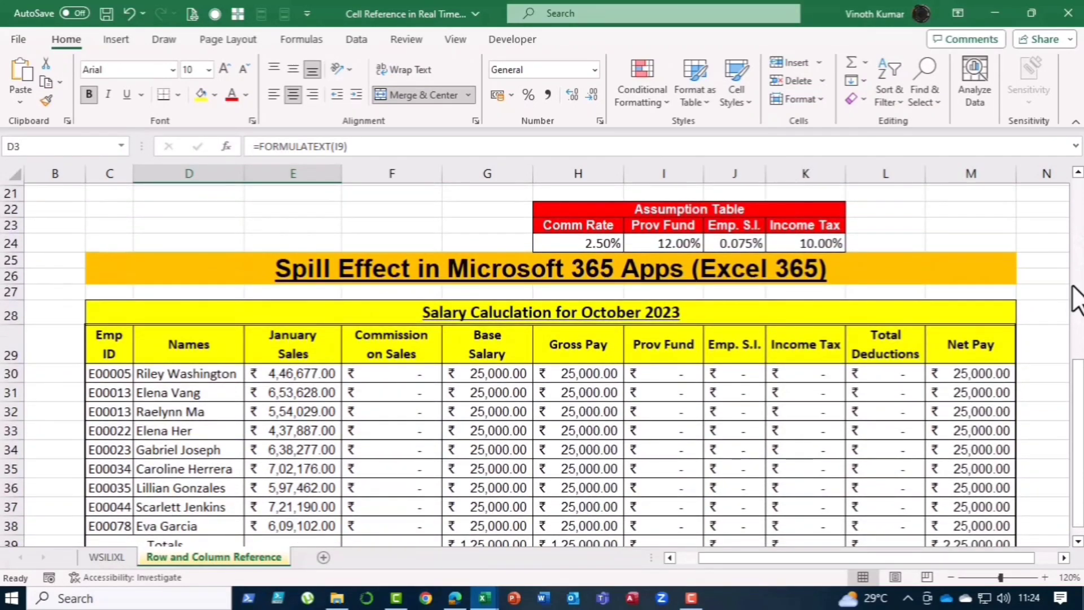
{"action": "left_click_drag", "start_coordinate": [1079, 406], "coordinate": [1080, 424]}
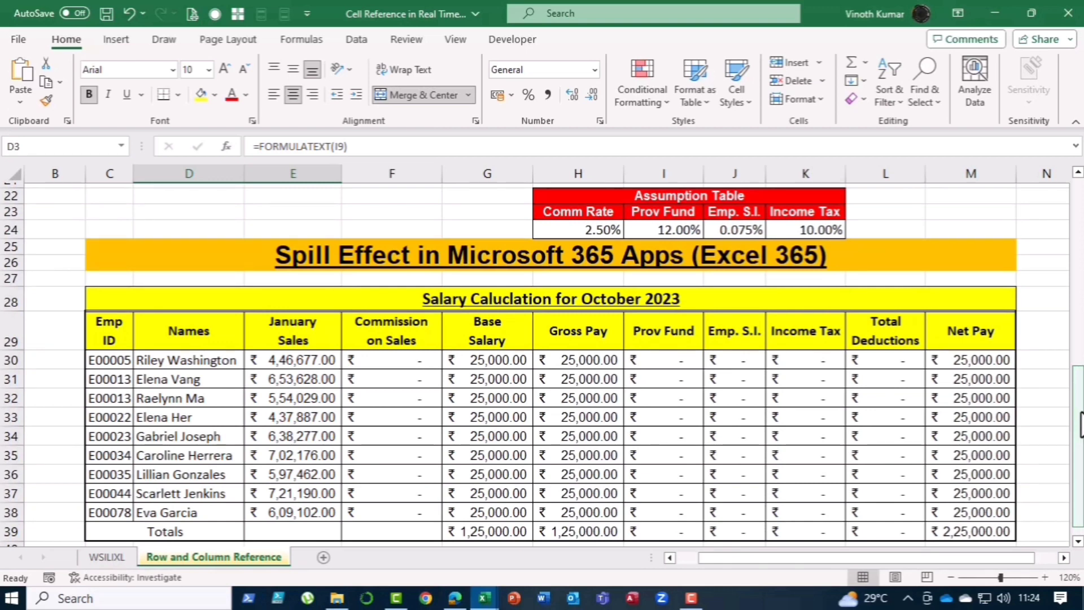
{"action": "left_click", "coordinate": [388, 362]}
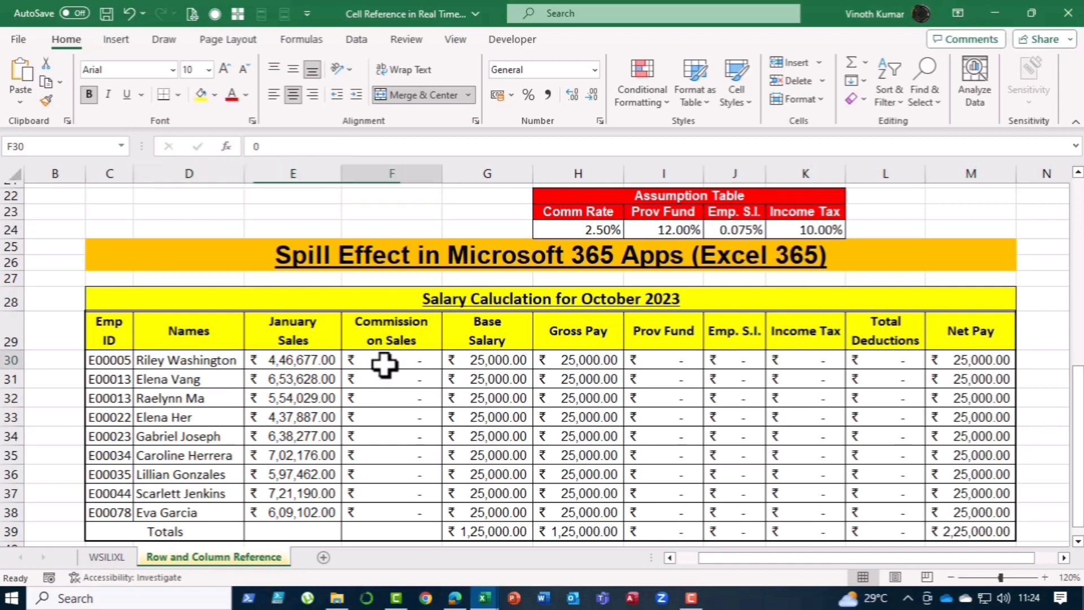
{"action": "key", "text": "ctrl+shift+Down"}
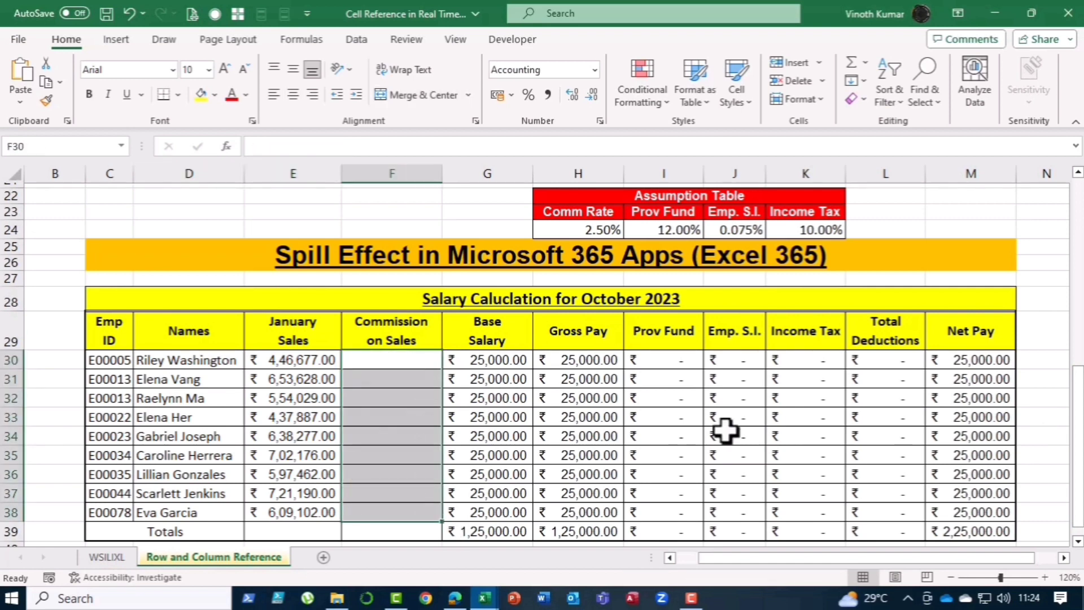
{"action": "key", "text": "Delete"}
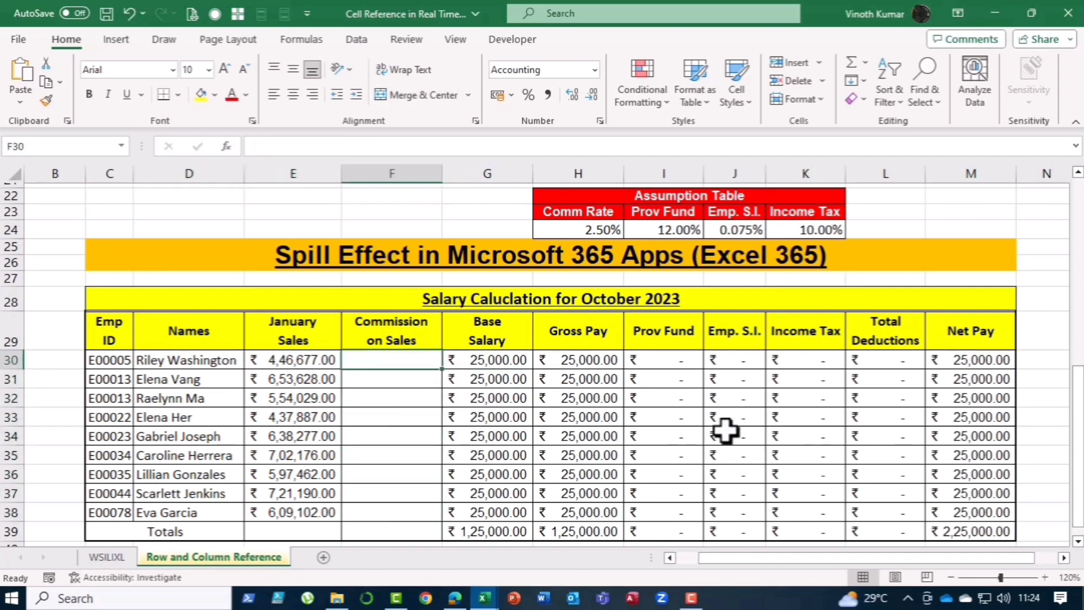
Step: Enter the spill formula =E30:E38*H24 in F30 to calculate commission for all employees
{"action": "type", "text": "="}
{"action": "key", "text": "Left"}
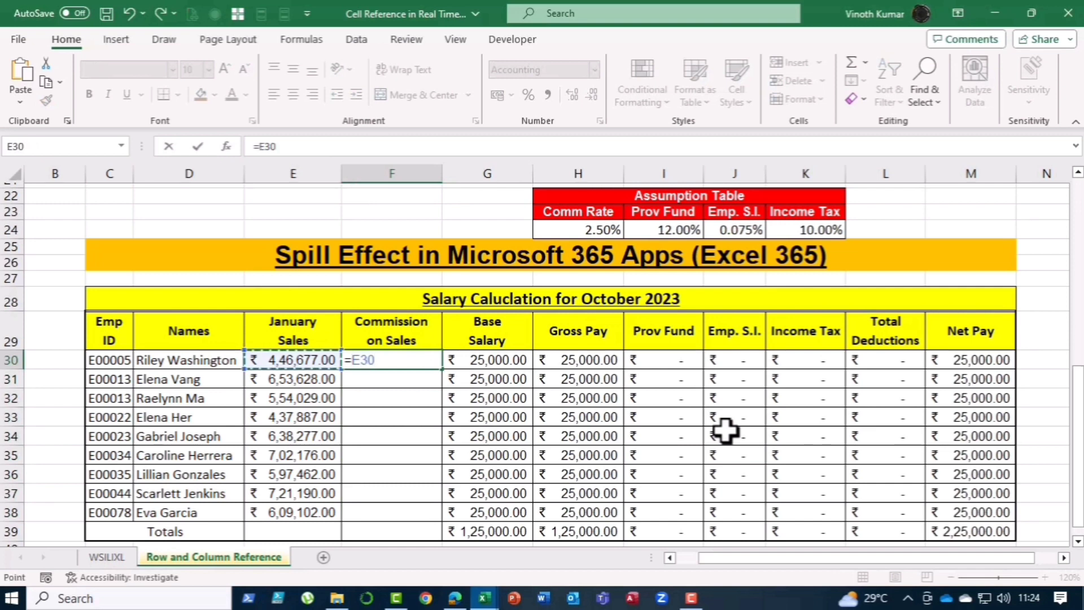
{"action": "key", "text": "ctrl+shift+Down"}
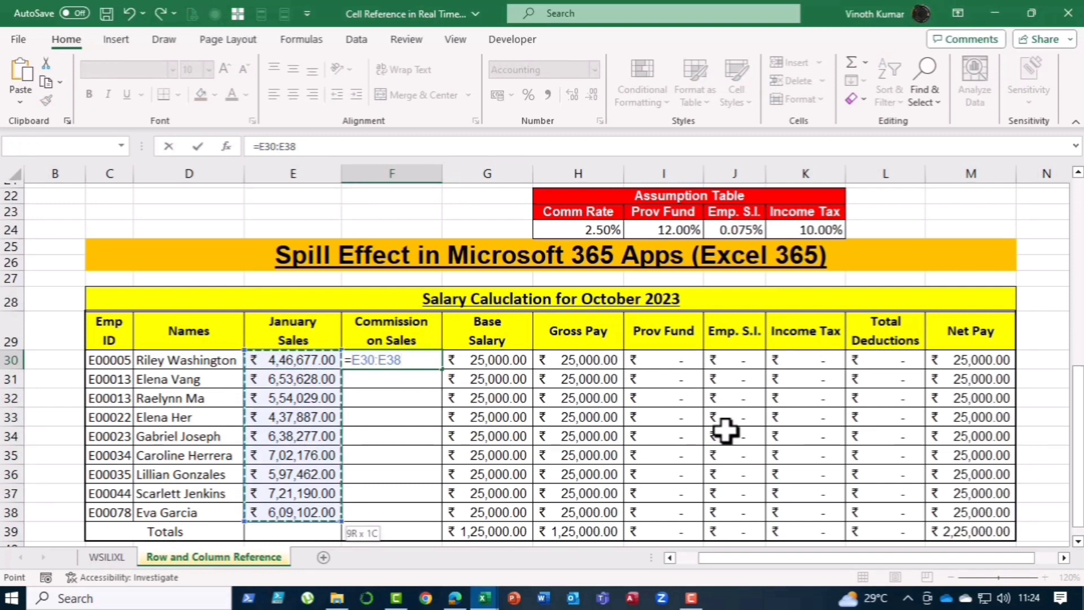
{"action": "type", "text": "*"}
{"action": "key", "text": "Up"}
{"action": "key", "text": "Up"}
{"action": "key", "text": "Up"}
{"action": "key", "text": "Up"}
{"action": "key", "text": "Left"}
{"action": "key", "text": "Left"}
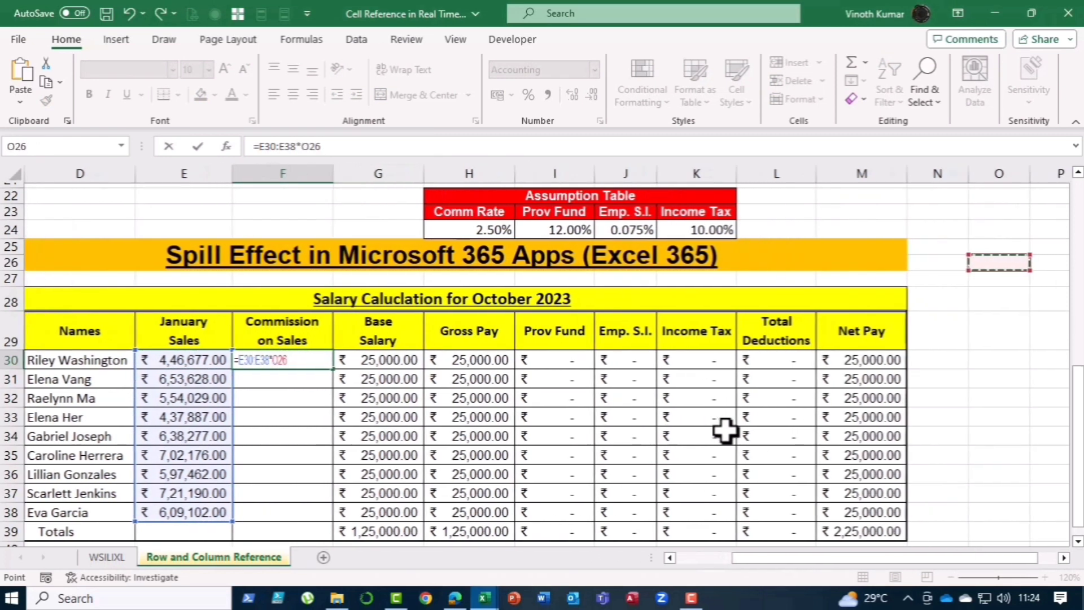
{"action": "key", "text": "Right"}
{"action": "key", "text": "Right"}
{"action": "key", "text": "Right"}
{"action": "key", "text": "Up"}
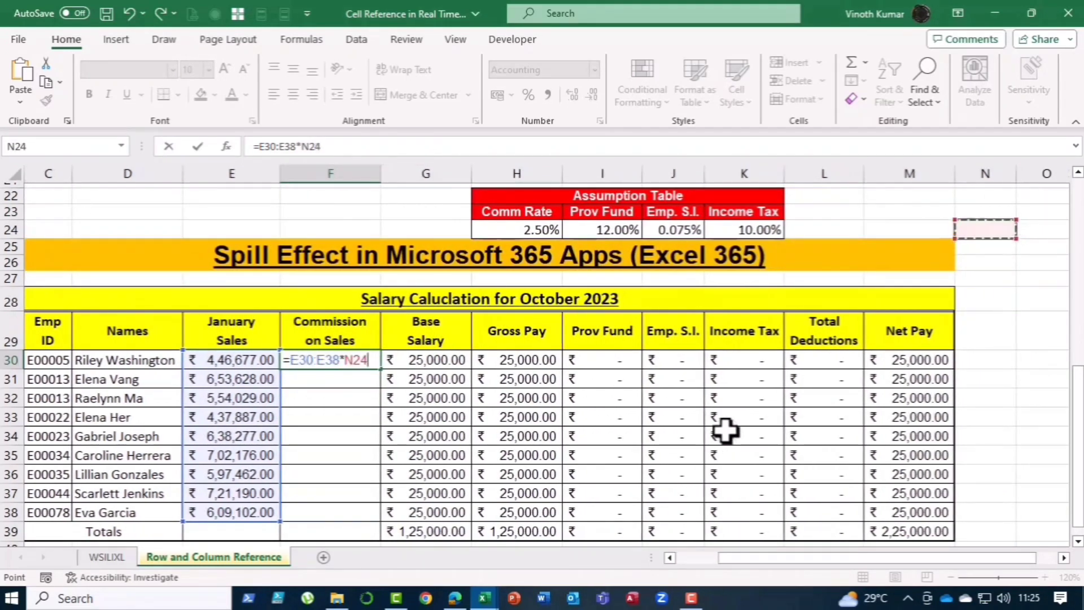
{"action": "key", "text": "Left"}
{"action": "key", "text": "Left"}
{"action": "key", "text": "Left"}
{"action": "key", "text": "Left"}
{"action": "key", "text": "Left"}
{"action": "key", "text": "Left"}
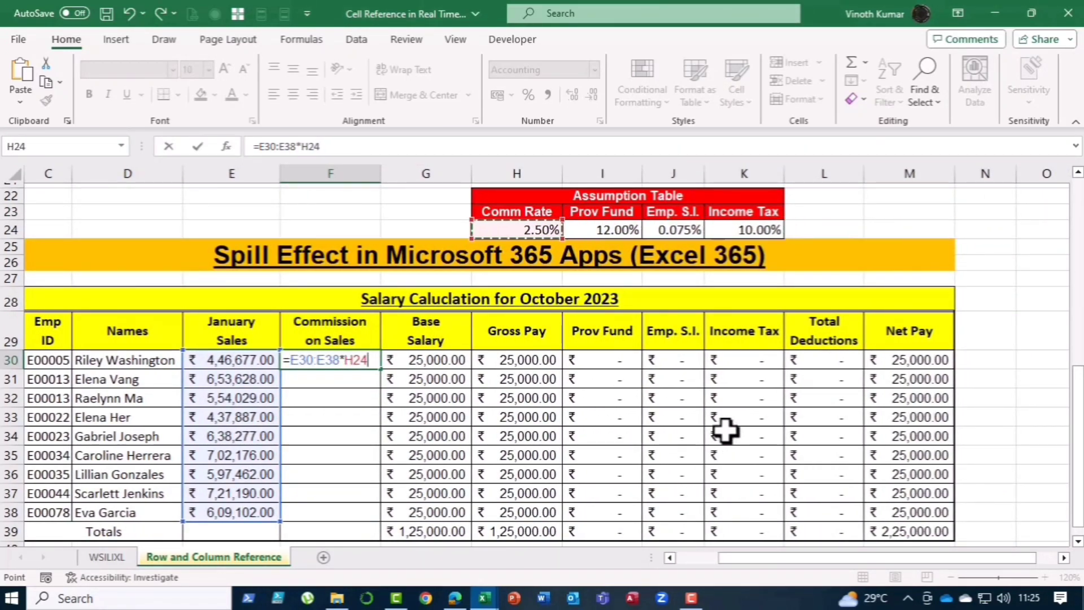
{"action": "key", "text": "Return"}
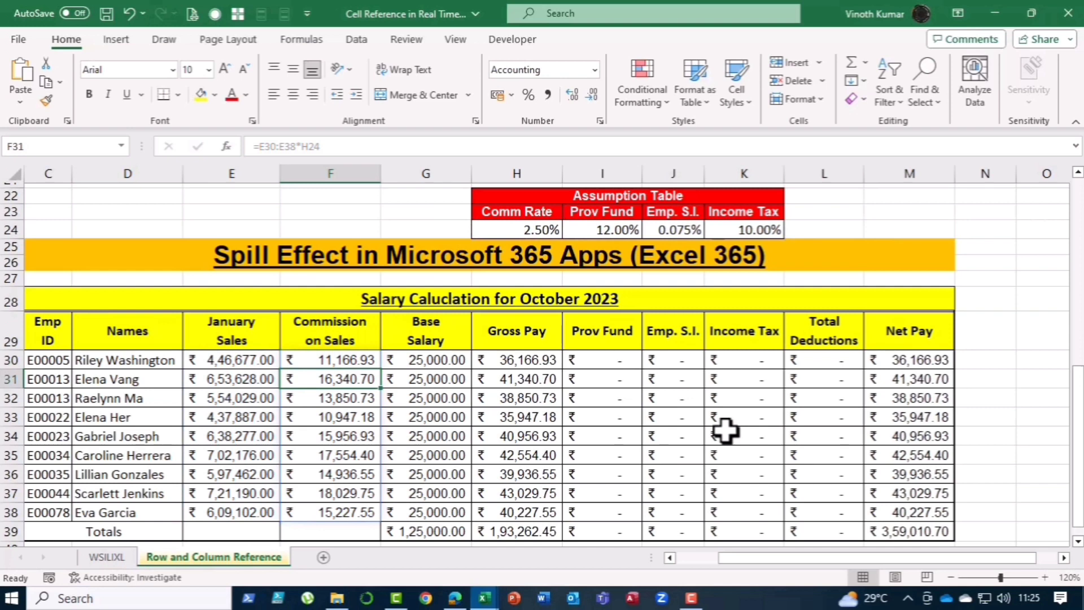
Step: Wrap the F30 commission formula in ROUNDUP as =ROUNDUP(E30:E38*H24,-1)
{"action": "key", "text": "Up"}
{"action": "key", "text": "F2"}
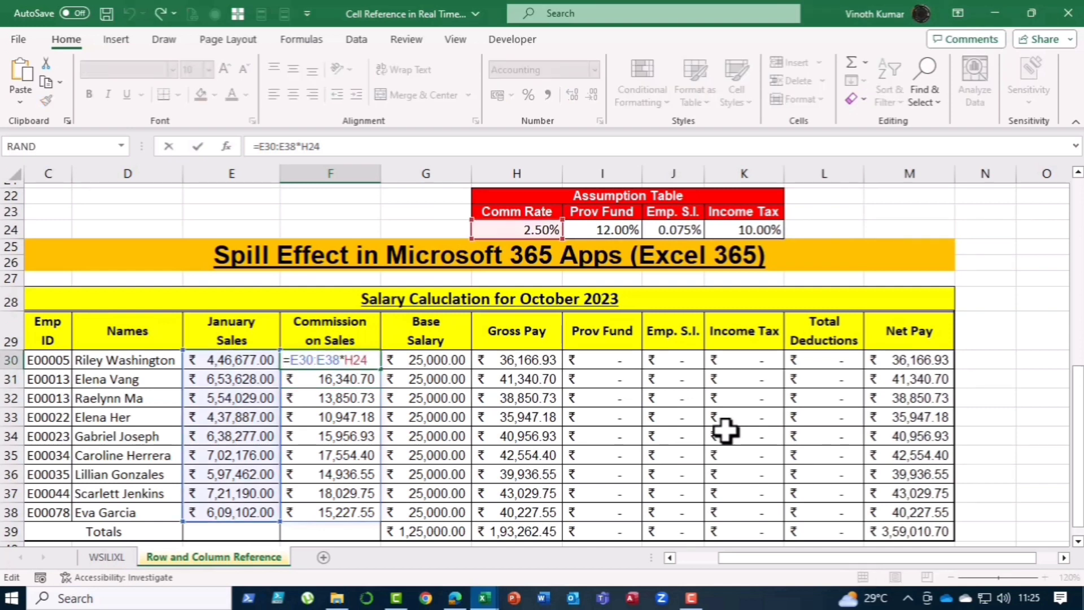
{"action": "key", "text": "Home"}
{"action": "key", "text": "Right"}
{"action": "type", "text": "ROUNDUP(E30:E38*H24"}
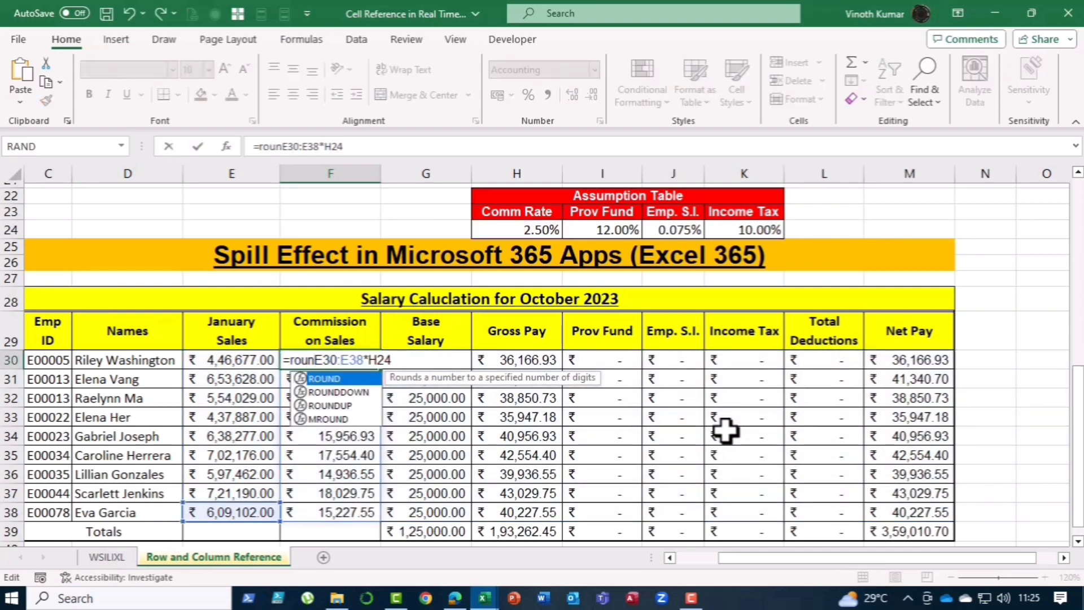
{"action": "type", "text": ",-1"}
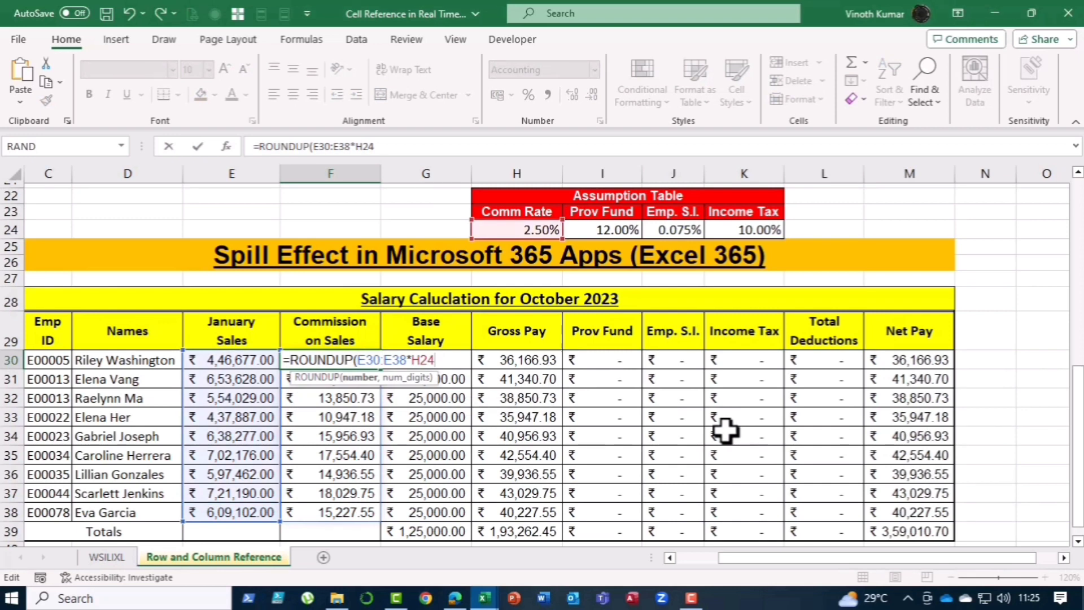
{"action": "type", "text": ")"}
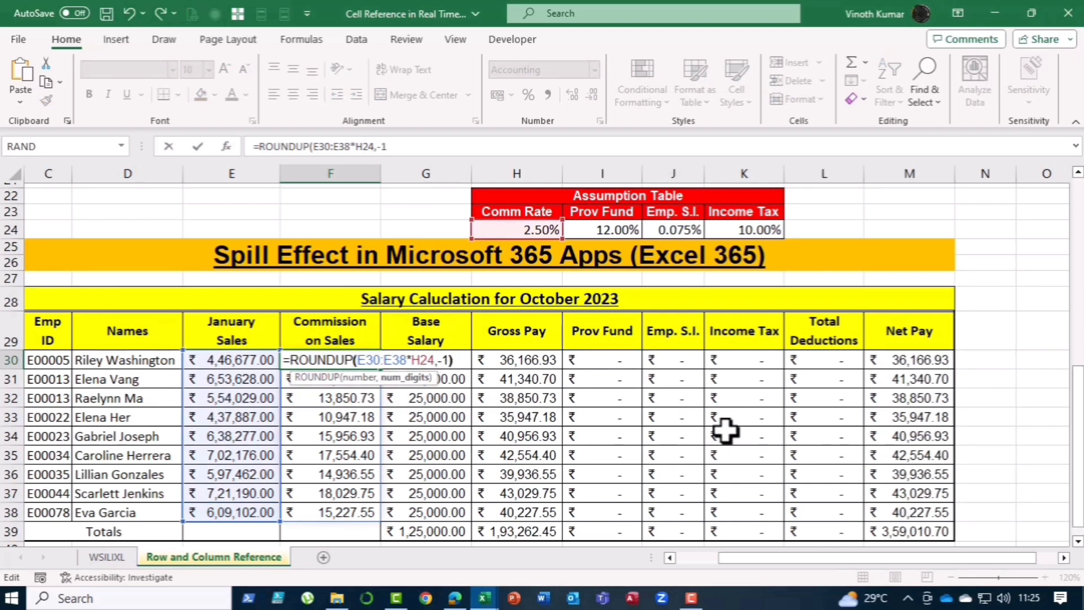
{"action": "key", "text": "ctrl+Return"}
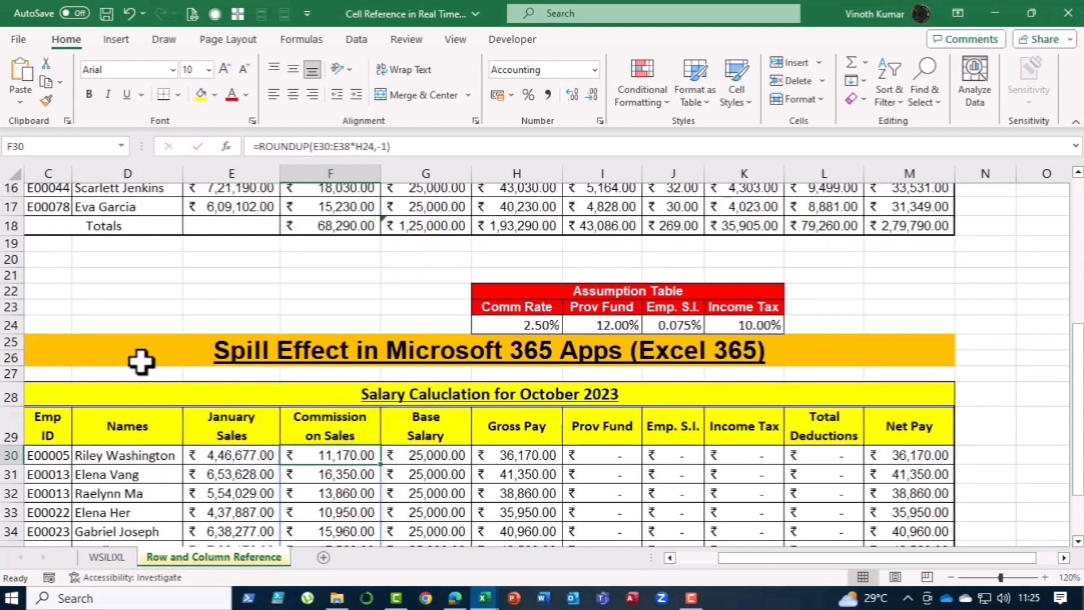
Step: Copy the formula-display cells from D1:D3 to D21 above the Spill Effect table
{"action": "scroll", "coordinate": [152, 364], "scroll_direction": "up", "scroll_amount": 2}
{"action": "left_click_drag", "start_coordinate": [864, 559], "coordinate": [724, 557]}
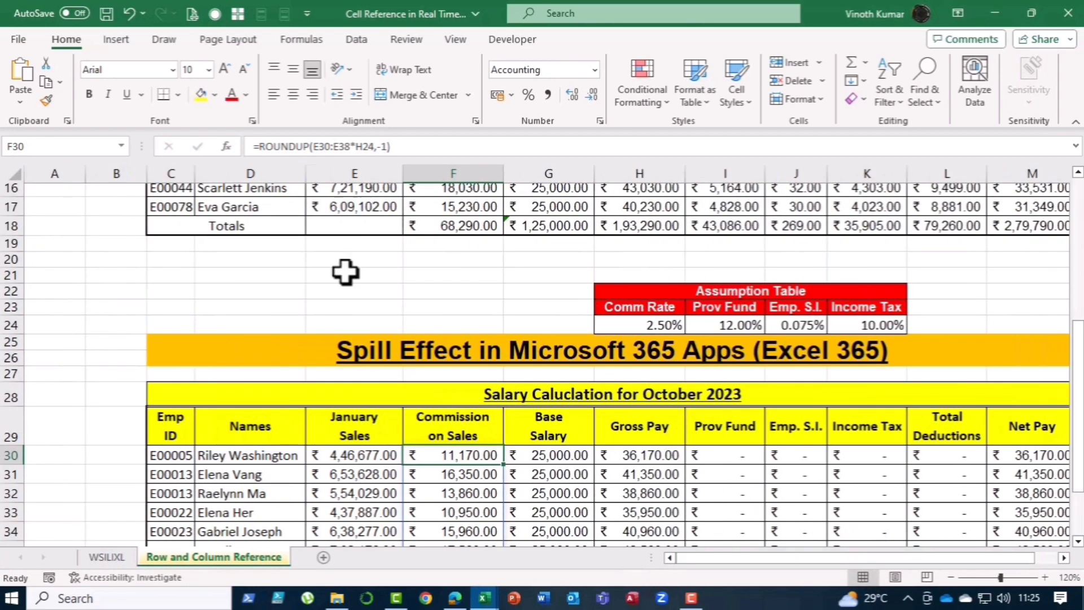
{"action": "scroll", "coordinate": [348, 273], "scroll_direction": "up", "scroll_amount": 5}
{"action": "left_click_drag", "start_coordinate": [261, 189], "coordinate": [317, 229]}
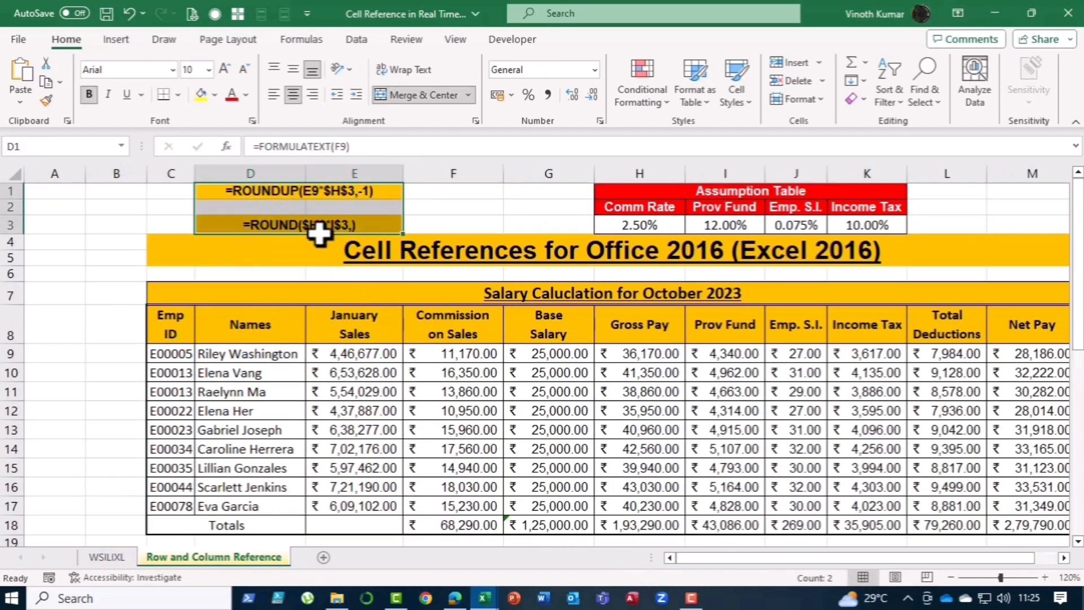
{"action": "key", "text": "ctrl+c"}
{"action": "scroll", "coordinate": [592, 322], "scroll_direction": "down", "scroll_amount": 3}
{"action": "left_click", "coordinate": [243, 435]}
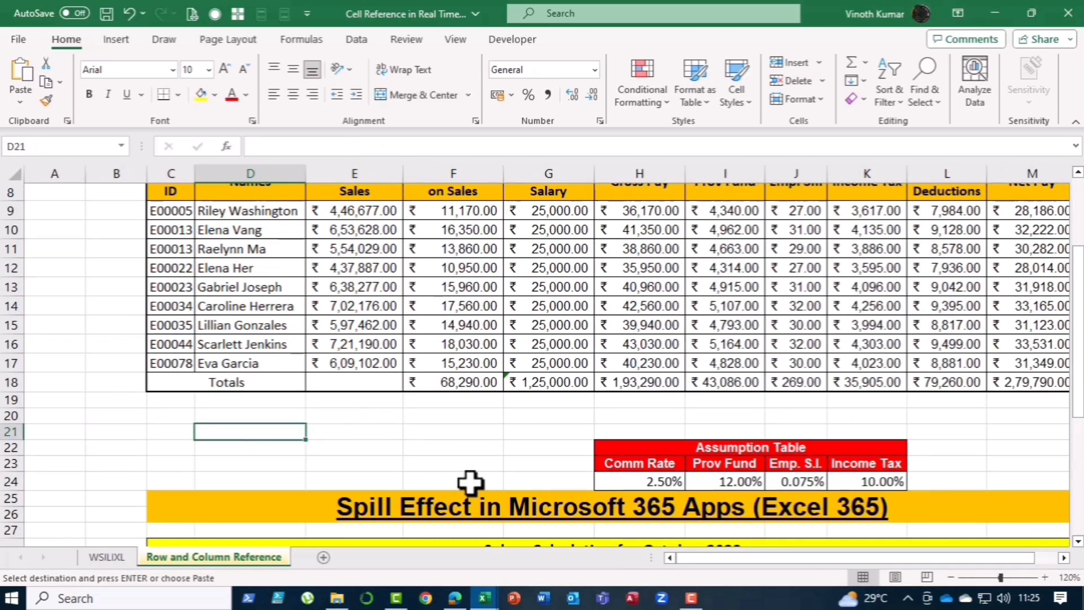
{"action": "key", "text": "ctrl+v"}
{"action": "key", "text": "Escape"}
Step: Point the FORMULATEXT formulas in D21 and D23 to cells F30 and I30
{"action": "double_click", "coordinate": [317, 435]}
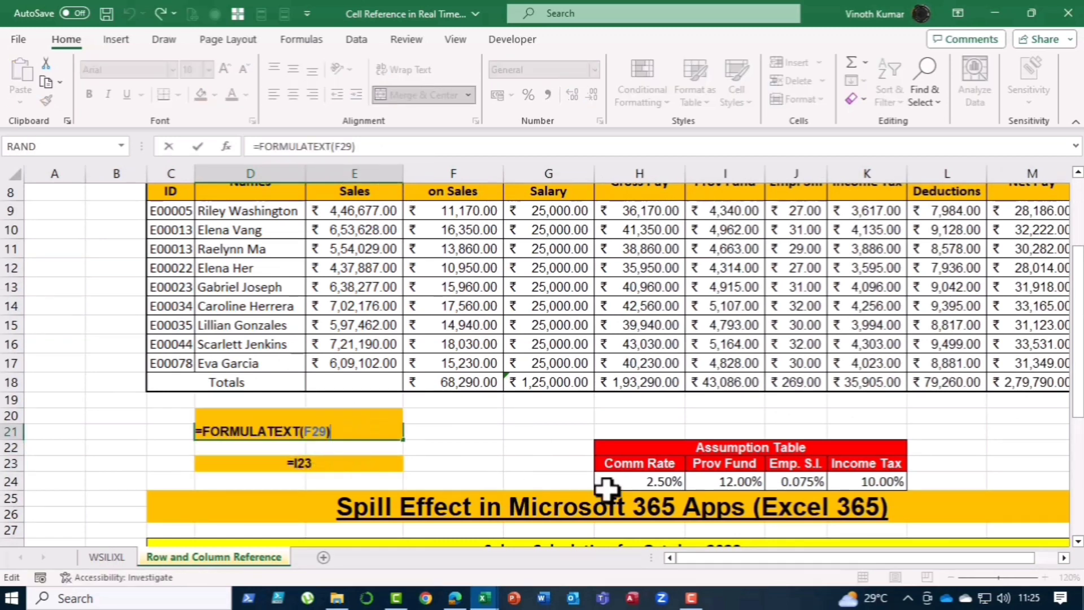
{"action": "scroll", "coordinate": [686, 483], "scroll_direction": "down", "scroll_amount": 2}
{"action": "scroll", "coordinate": [700, 483], "scroll_direction": "down", "scroll_amount": 2}
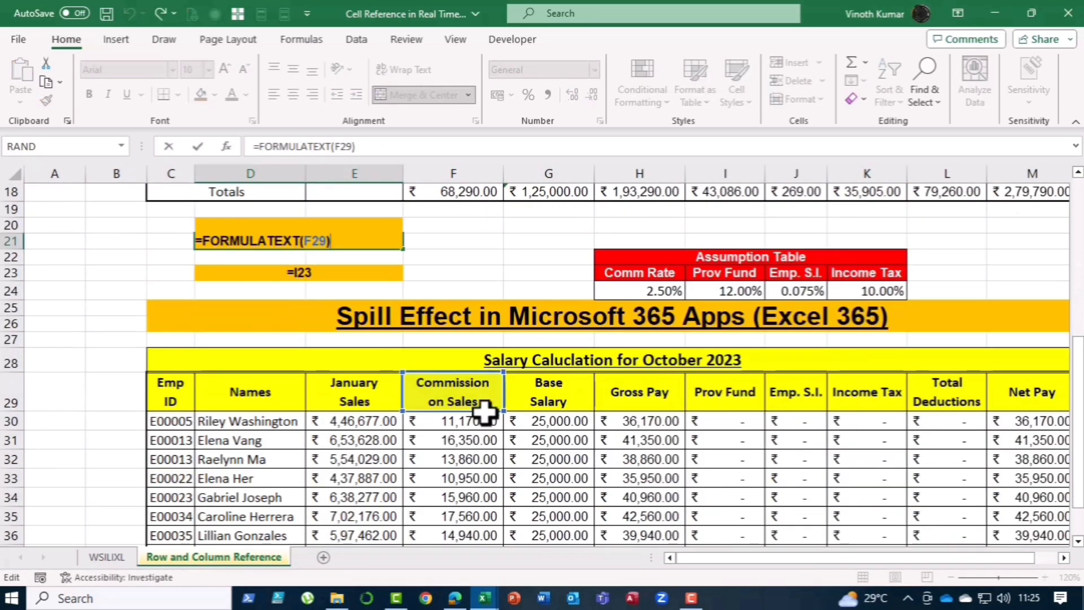
{"action": "left_click_drag", "start_coordinate": [484, 411], "coordinate": [485, 428]}
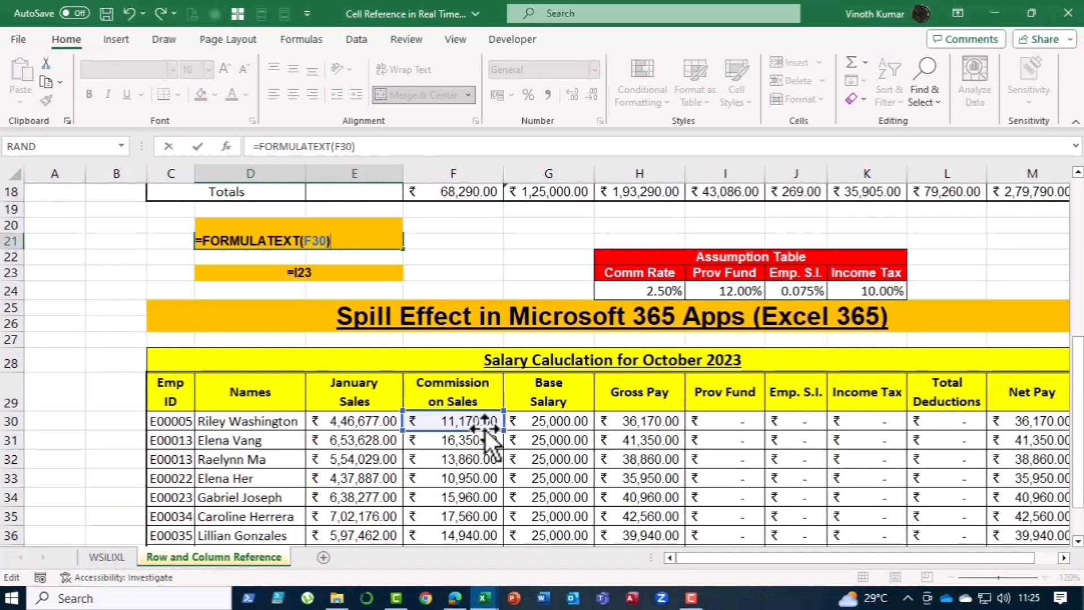
{"action": "key", "text": "Return"}
{"action": "double_click", "coordinate": [313, 272]}
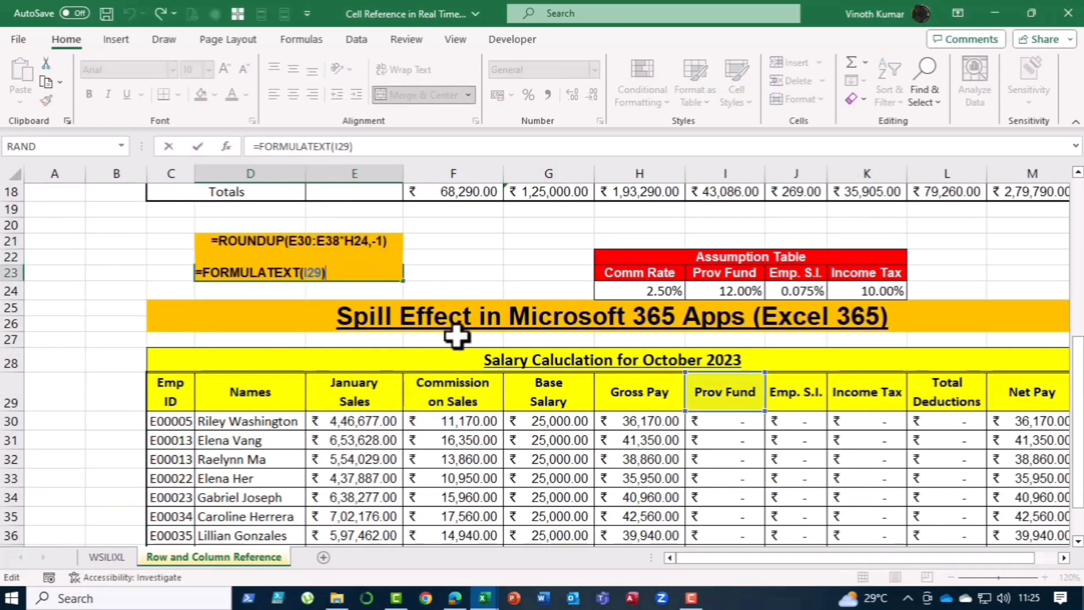
{"action": "left_click_drag", "start_coordinate": [744, 412], "coordinate": [744, 429]}
{"action": "key", "text": "Return"}
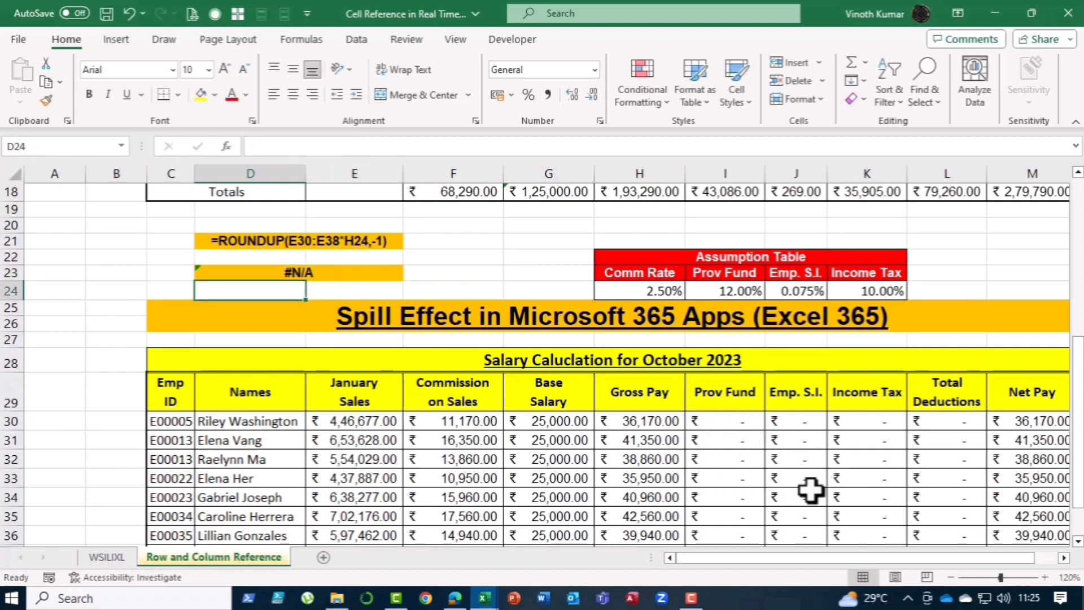
Step: Clear the Prov Fund, Emp. S.I. and Income Tax cells I30:K38
{"action": "scroll", "coordinate": [824, 488], "scroll_direction": "down", "scroll_amount": 1}
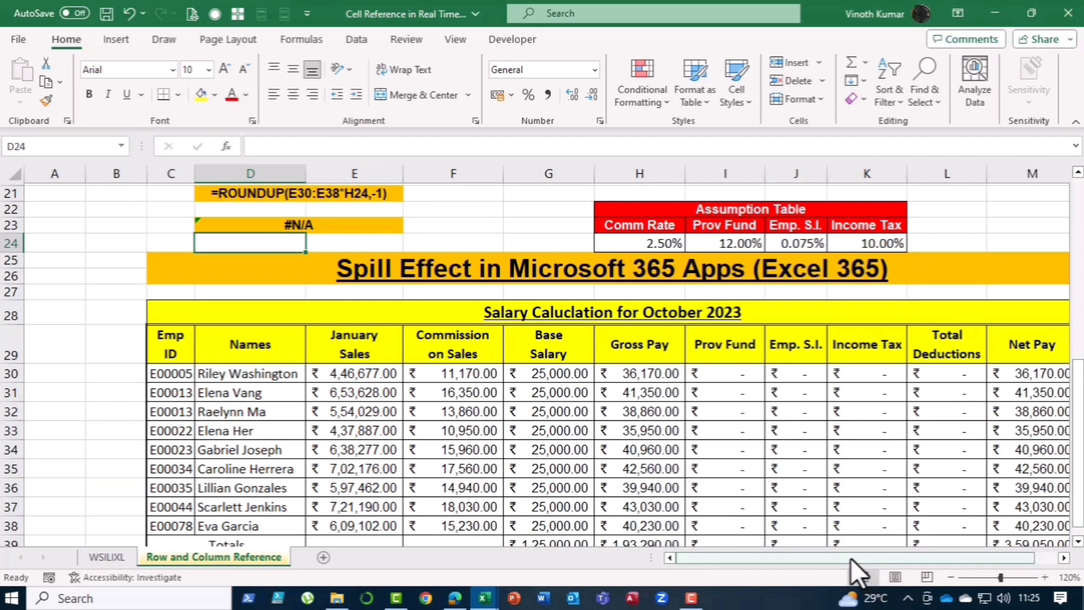
{"action": "scroll", "coordinate": [852, 575], "scroll_direction": "right", "scroll_amount": 1}
{"action": "left_click_drag", "start_coordinate": [1076, 387], "coordinate": [1078, 429]}
{"action": "left_click", "coordinate": [688, 356]}
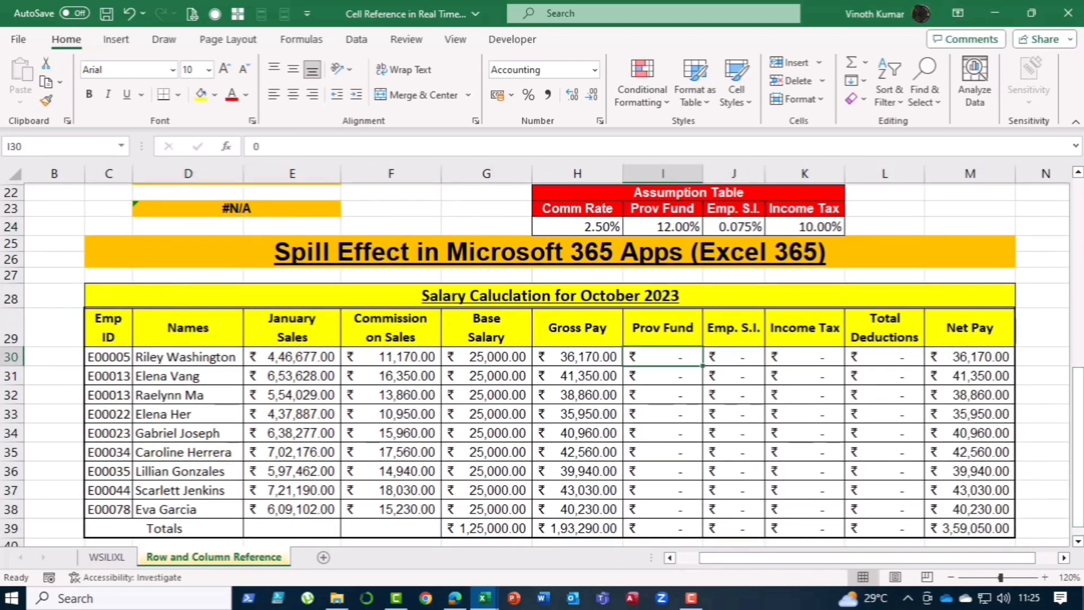
{"action": "type", "text": "="}
{"action": "key", "text": "Escape"}
{"action": "key", "text": "shift+Down"}
{"action": "key", "text": "shift+Down"}
{"action": "key", "text": "shift+Down"}
{"action": "key", "text": "shift+Down"}
{"action": "key", "text": "shift+Down"}
{"action": "key", "text": "shift+Down"}
{"action": "key", "text": "shift+Down"}
{"action": "key", "text": "shift+Down"}
{"action": "key", "text": "shift+Right"}
{"action": "key", "text": "shift+Right"}
{"action": "key", "text": "shift+Right"}
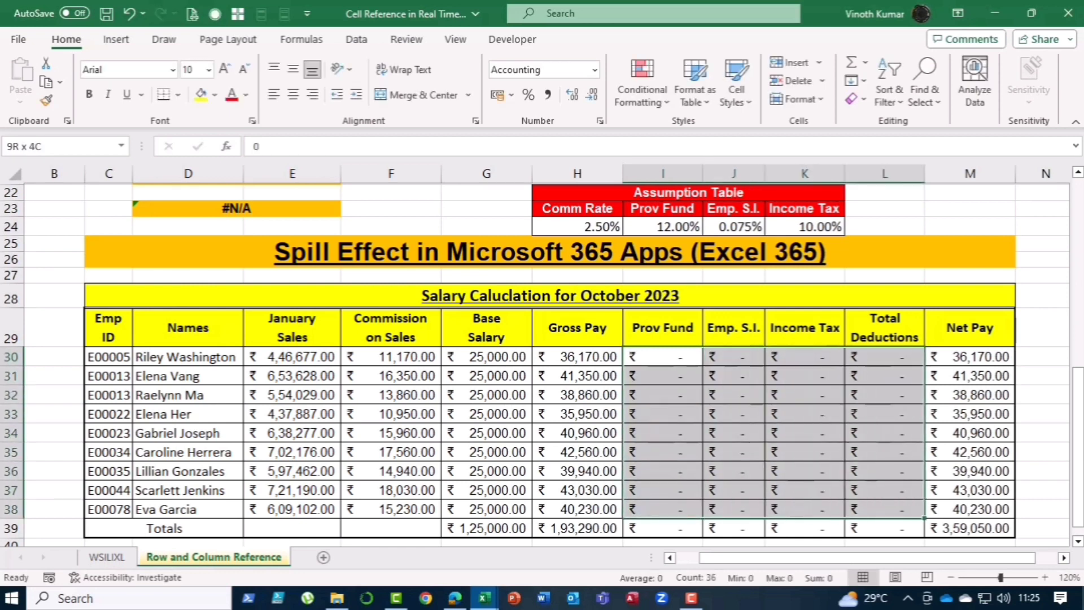
{"action": "key", "text": "shift+Left"}
{"action": "key", "text": "Delete"}
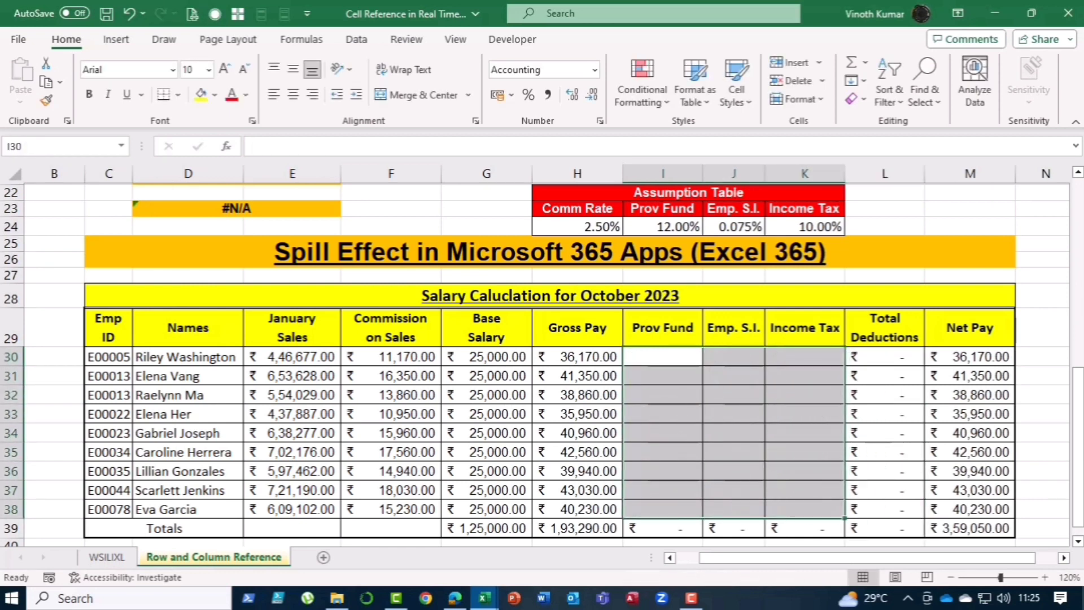
Step: Enter the spill formula =H30:H38*I24:K24 in I30 to calculate all deductions at once
{"action": "key", "text": "Left"}
{"action": "key", "text": "Right"}
{"action": "type", "text": "="}
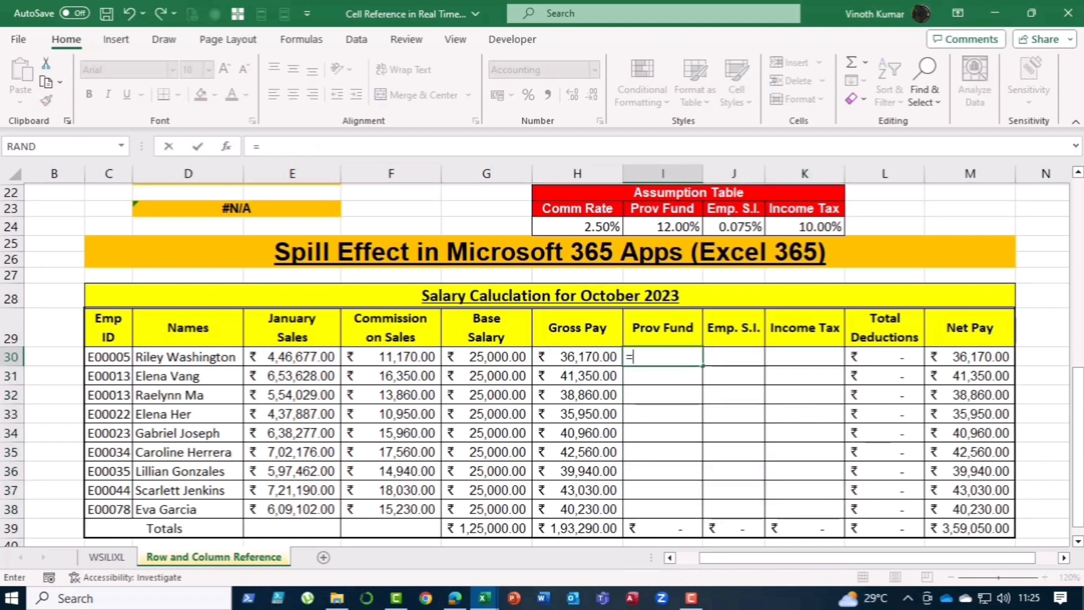
{"action": "key", "text": "Left"}
{"action": "key", "text": "shift+Down"}
{"action": "key", "text": "shift+Down"}
{"action": "key", "text": "shift+Down"}
{"action": "key", "text": "shift+Down"}
{"action": "key", "text": "shift+Down"}
{"action": "key", "text": "shift+Down"}
{"action": "key", "text": "shift+Down"}
{"action": "key", "text": "shift+Down"}
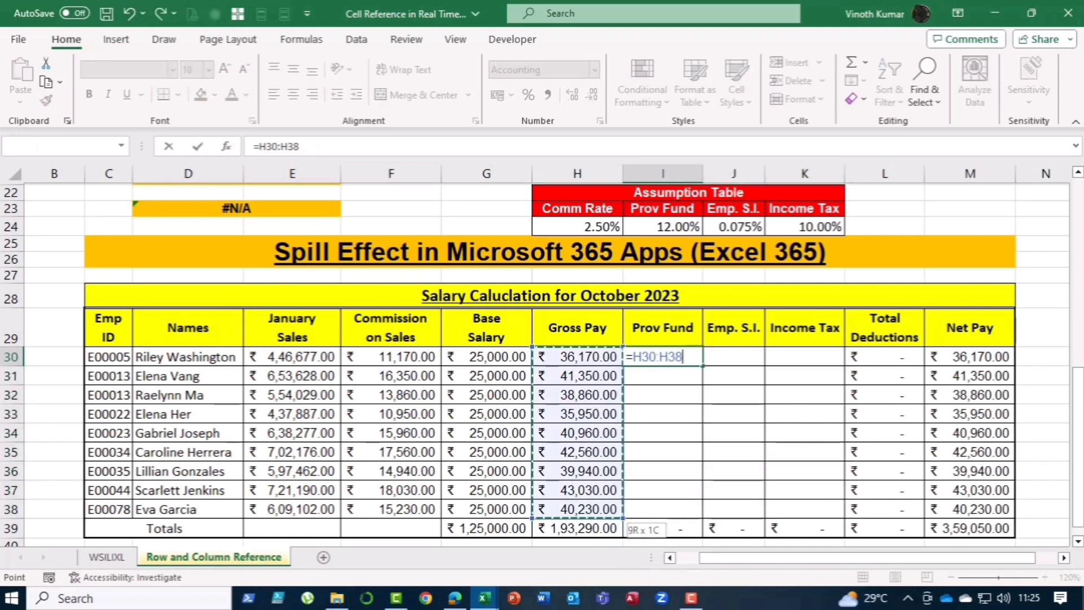
{"action": "type", "text": "*"}
{"action": "key", "text": "Up"}
{"action": "key", "text": "Up"}
{"action": "key", "text": "Up"}
{"action": "key", "text": "Up"}
{"action": "key", "text": "Up"}
{"action": "key", "text": "Up"}
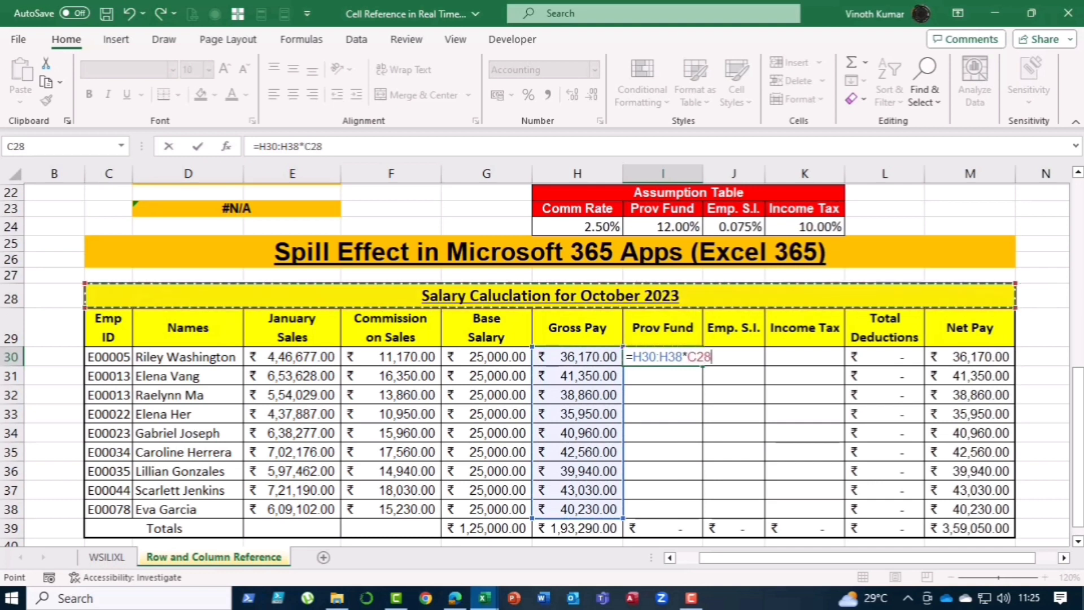
{"action": "key", "text": "shift+Right"}
{"action": "key", "text": "shift+Right"}
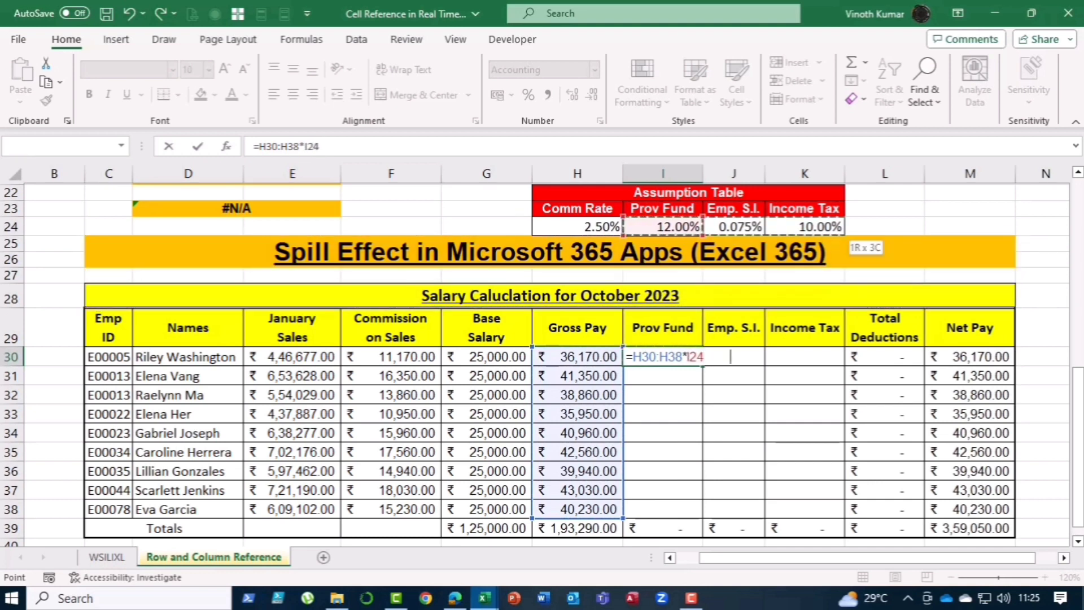
{"action": "key", "text": "Return"}
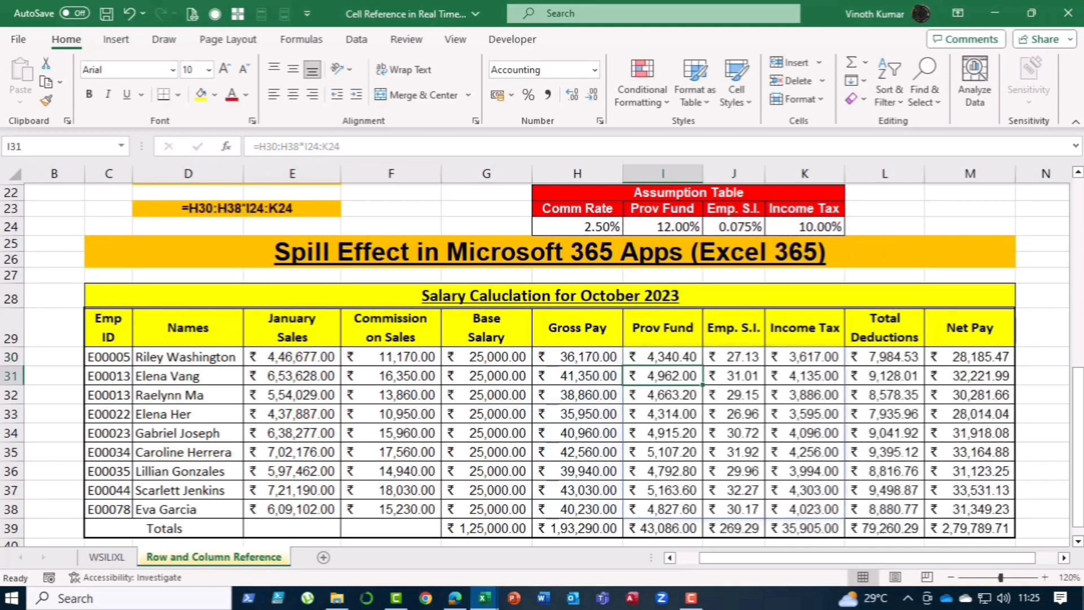
Step: Wrap the I30 spill formula in ROUND with no decimal places: =ROUND(H30:H38*I24:K24,)
{"action": "key", "text": "F2"}
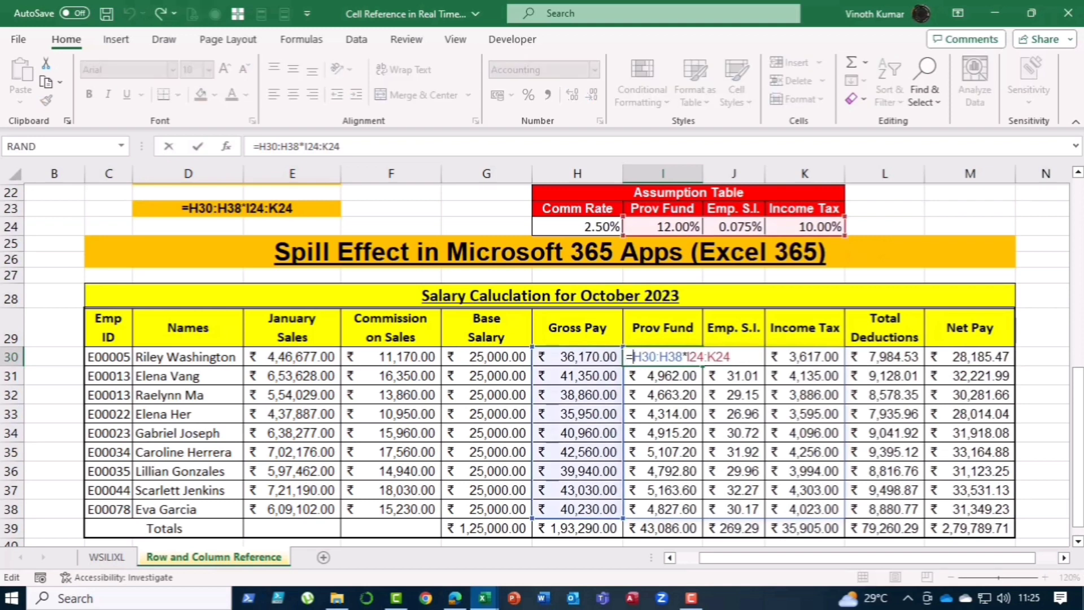
{"action": "type", "text": "rou"}
{"action": "key", "text": "Tab"}
{"action": "type", "text": ",)"}
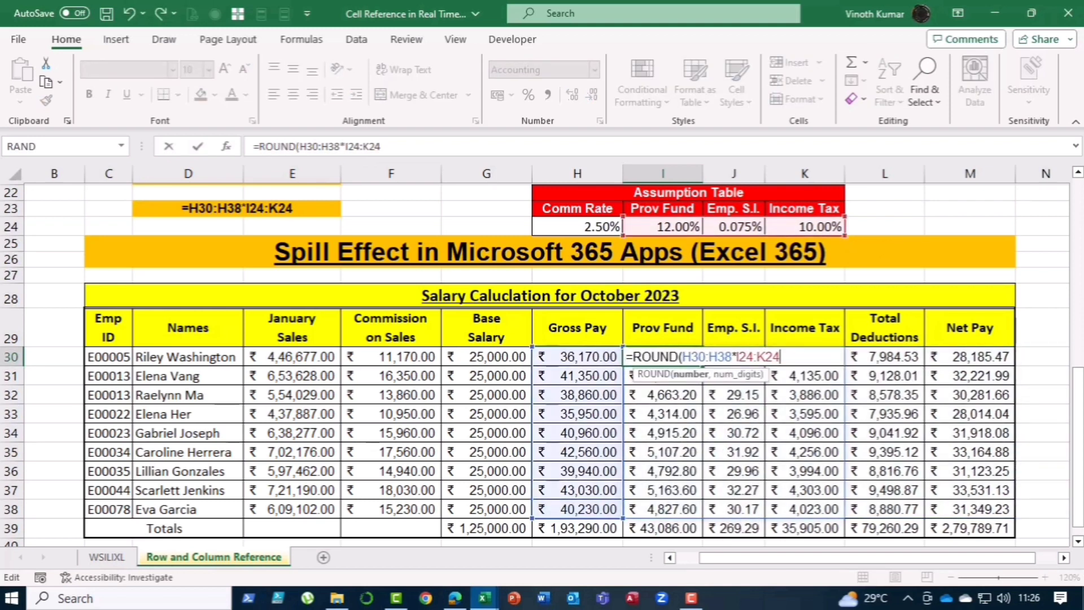
{"action": "key", "text": "ctrl+Return"}
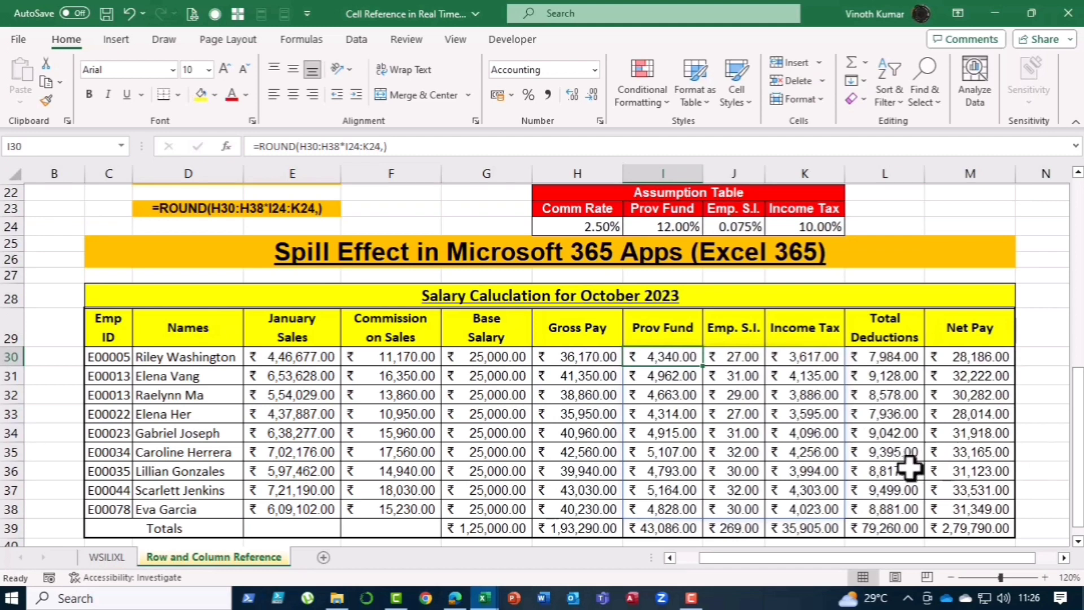
Step: Compare the Excel 2016 and Excel 365 salary tables and their formulas, then return to the WSILIXL sheet
{"action": "scroll", "coordinate": [938, 479], "scroll_direction": "up", "scroll_amount": 1}
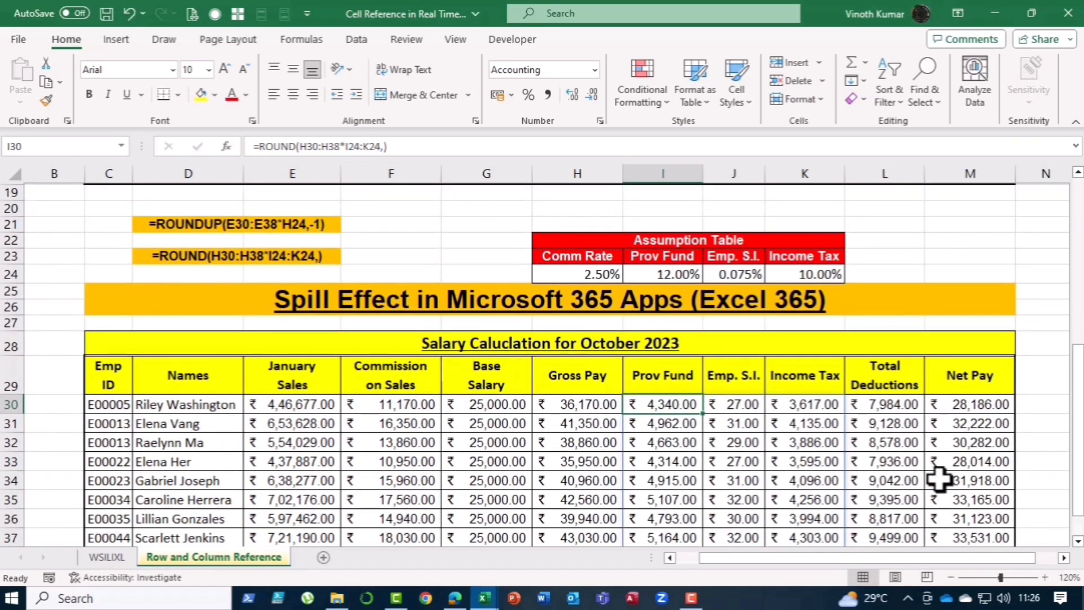
{"action": "scroll", "coordinate": [360, 355], "scroll_direction": "up", "scroll_amount": 2}
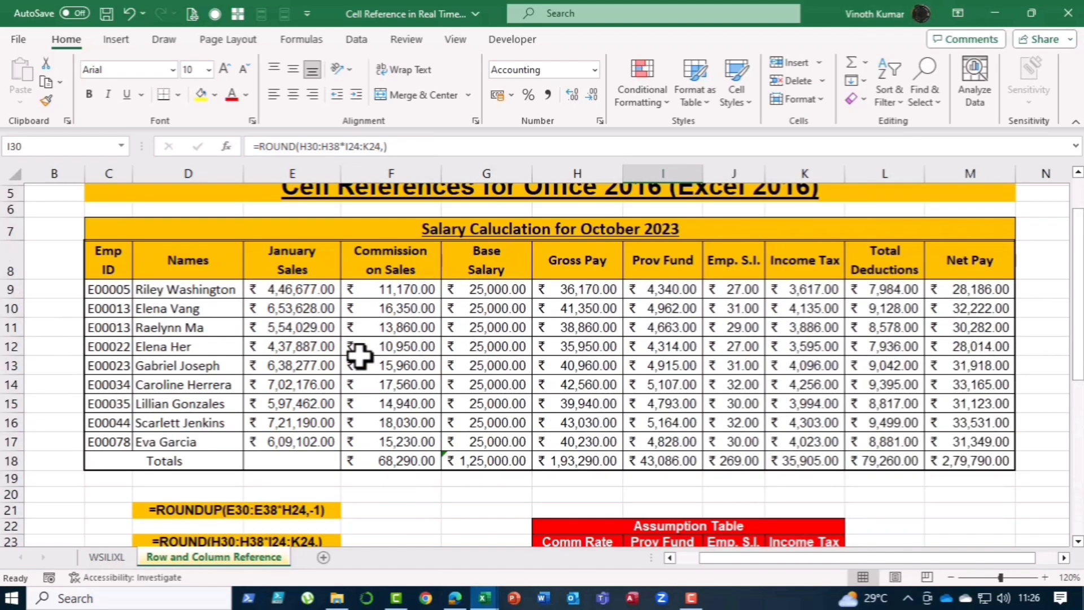
{"action": "scroll", "coordinate": [360, 355], "scroll_direction": "up", "scroll_amount": 2}
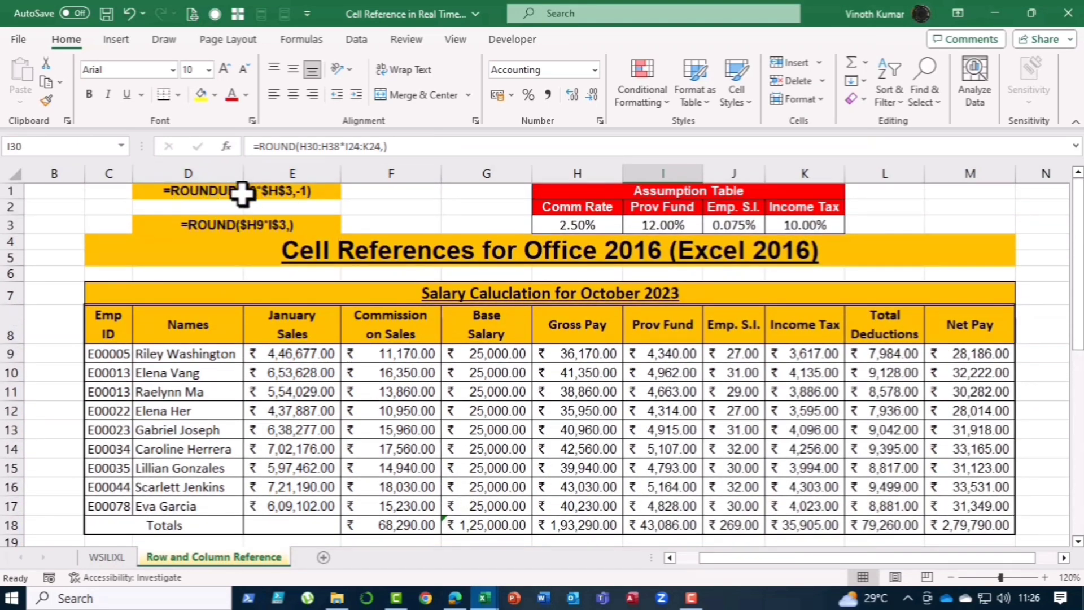
{"action": "scroll", "coordinate": [408, 302], "scroll_direction": "down", "scroll_amount": 5}
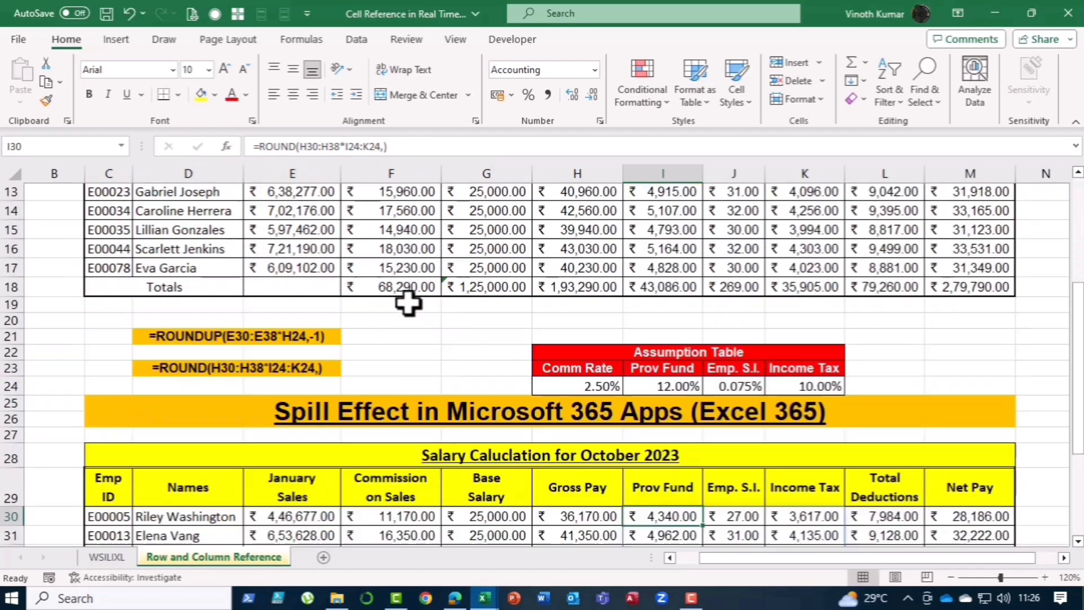
{"action": "scroll", "coordinate": [408, 302], "scroll_direction": "down", "scroll_amount": 1}
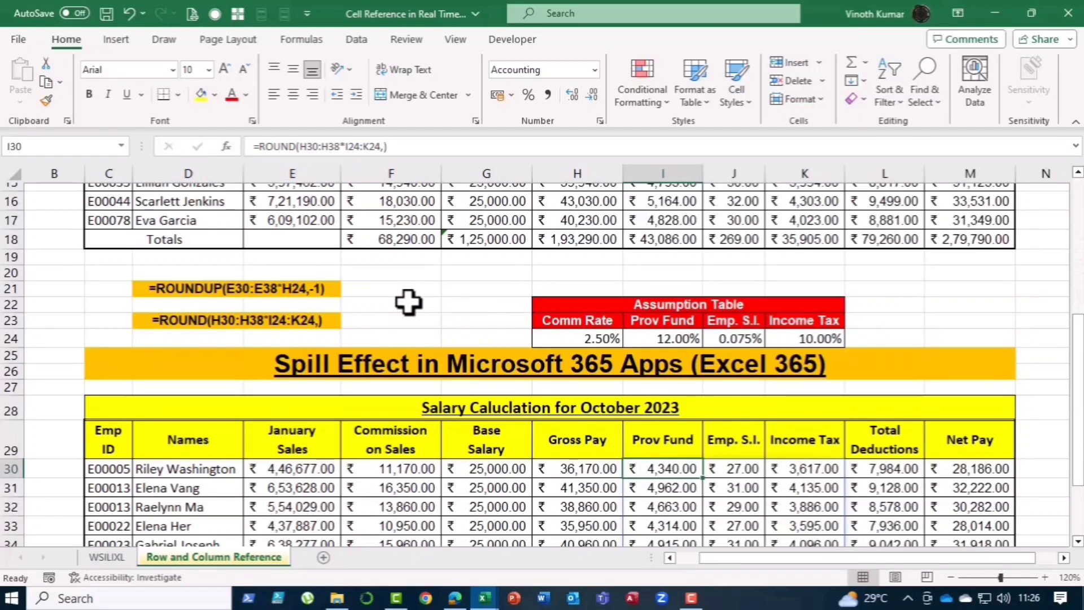
{"action": "scroll", "coordinate": [409, 302], "scroll_direction": "down", "scroll_amount": 3}
{"action": "scroll", "coordinate": [408, 302], "scroll_direction": "down", "scroll_amount": 3}
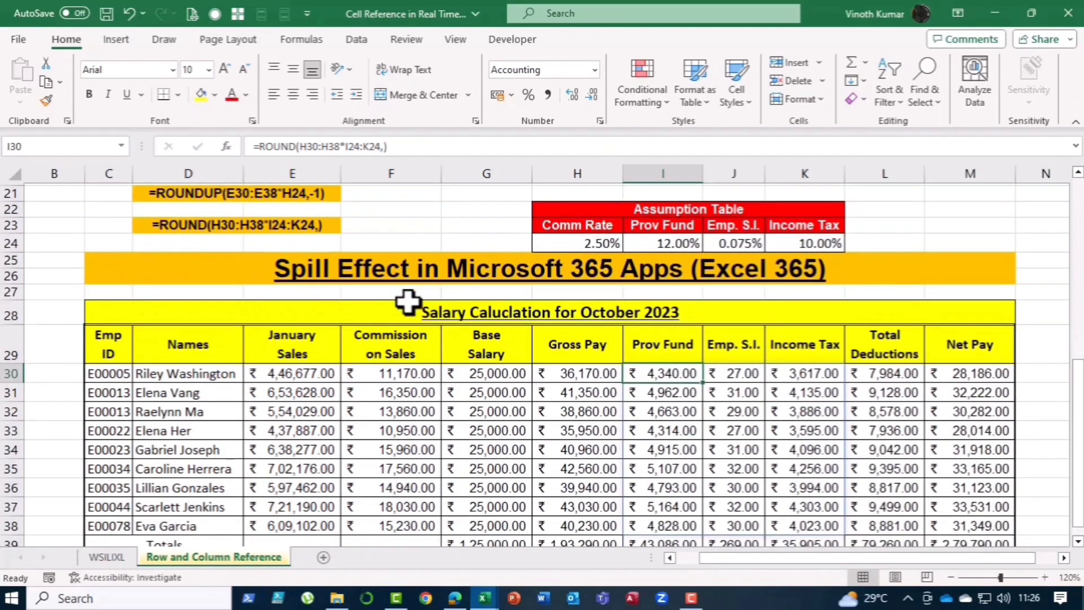
{"action": "scroll", "coordinate": [408, 302], "scroll_direction": "down", "scroll_amount": 3}
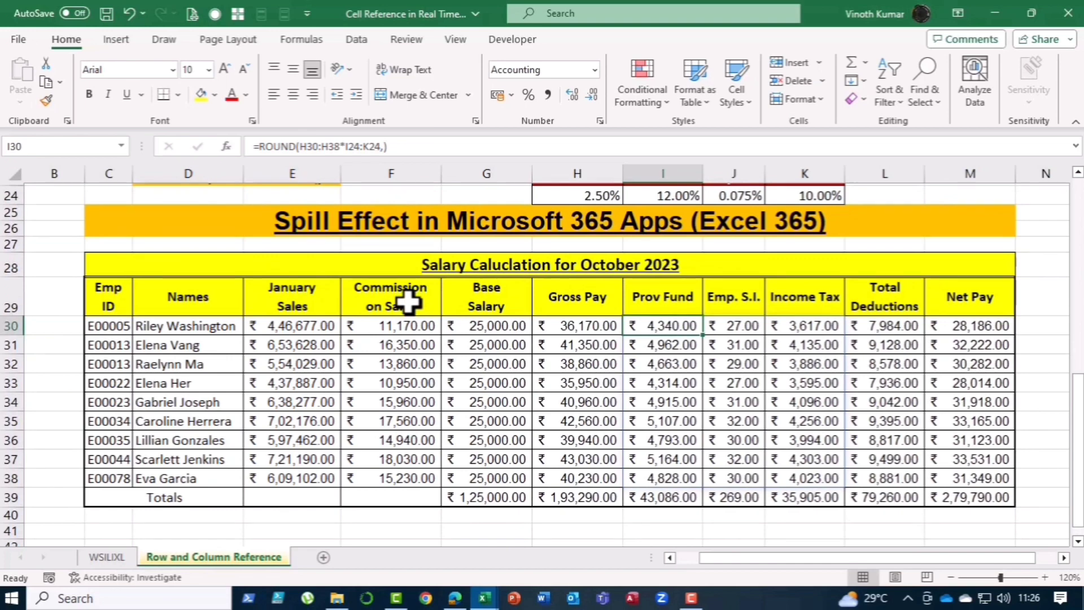
{"action": "scroll", "coordinate": [408, 302], "scroll_direction": "up", "scroll_amount": 8}
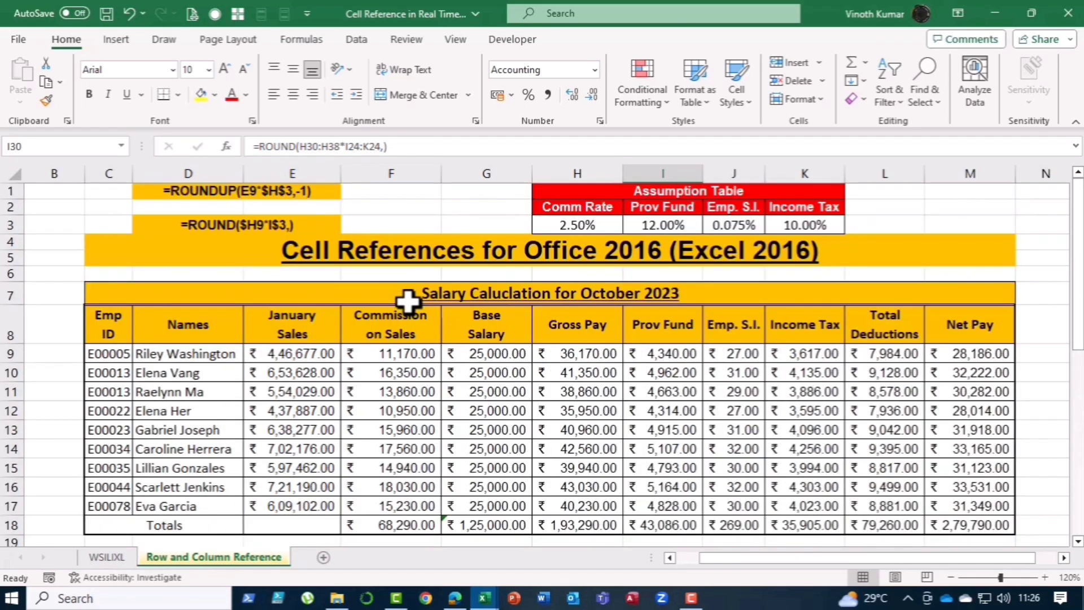
{"action": "scroll", "coordinate": [409, 302], "scroll_direction": "down", "scroll_amount": 7}
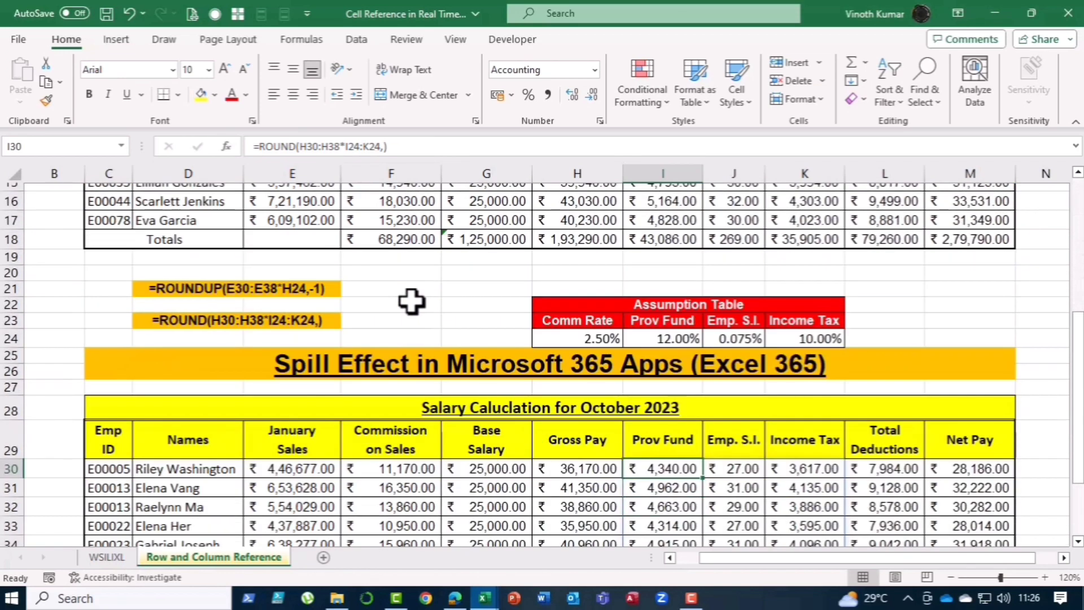
{"action": "scroll", "coordinate": [411, 302], "scroll_direction": "down", "scroll_amount": 1}
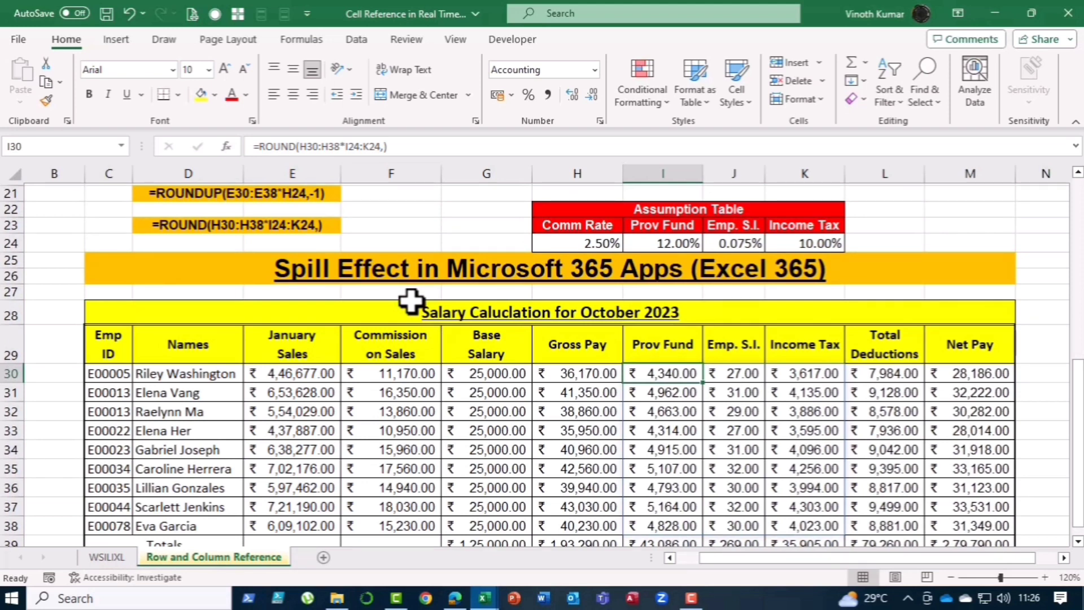
{"action": "left_click", "coordinate": [97, 557]}
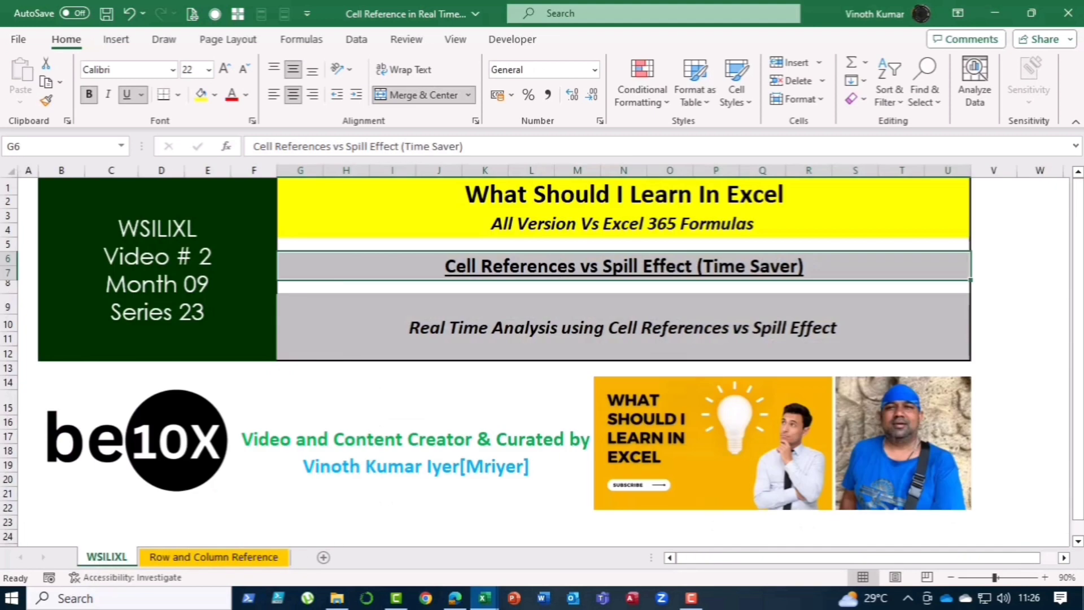